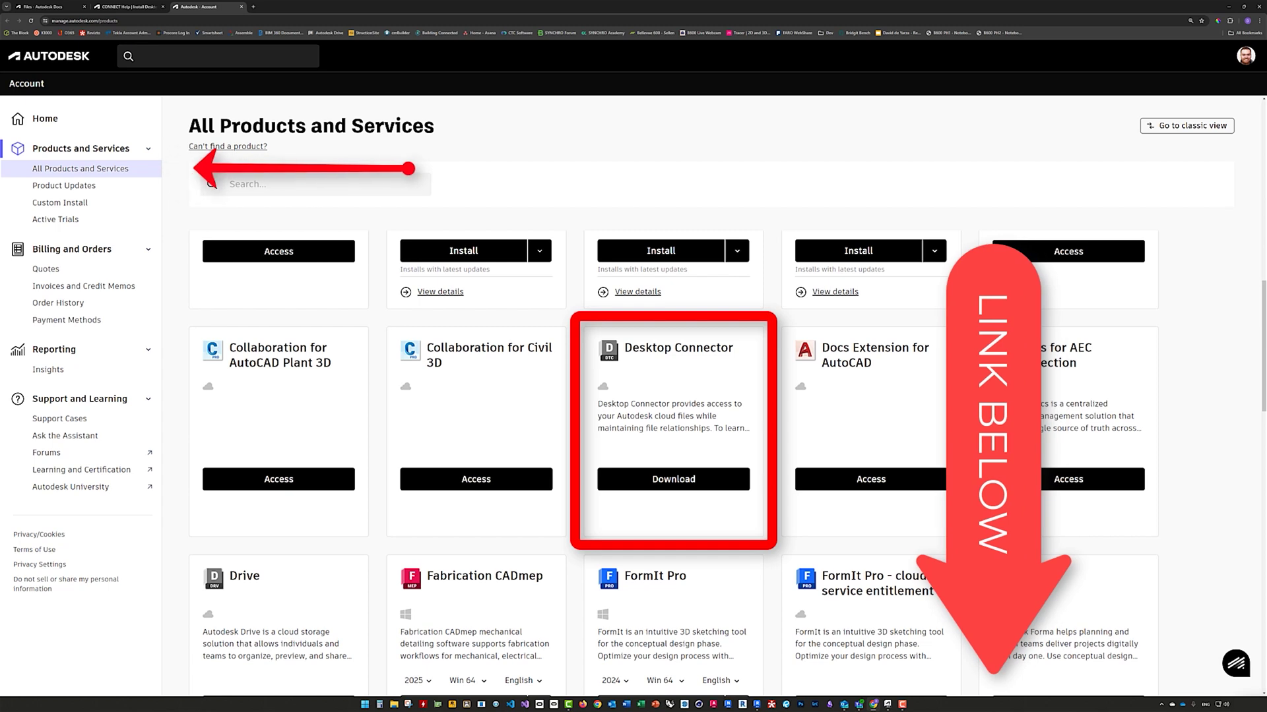
- Open Desktop Connector's project selection from its settings and expand the Sellen Construction hub to look through its projects
left_click(120, 7)
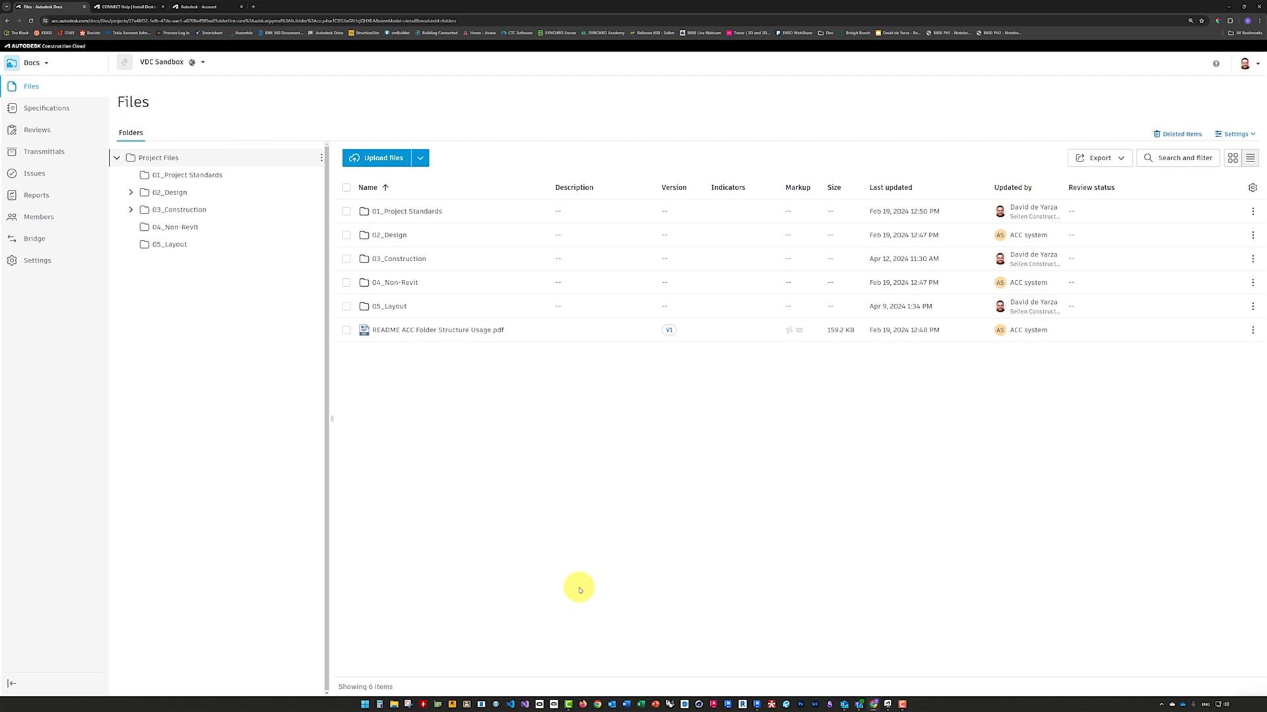
left_click(1162, 704)
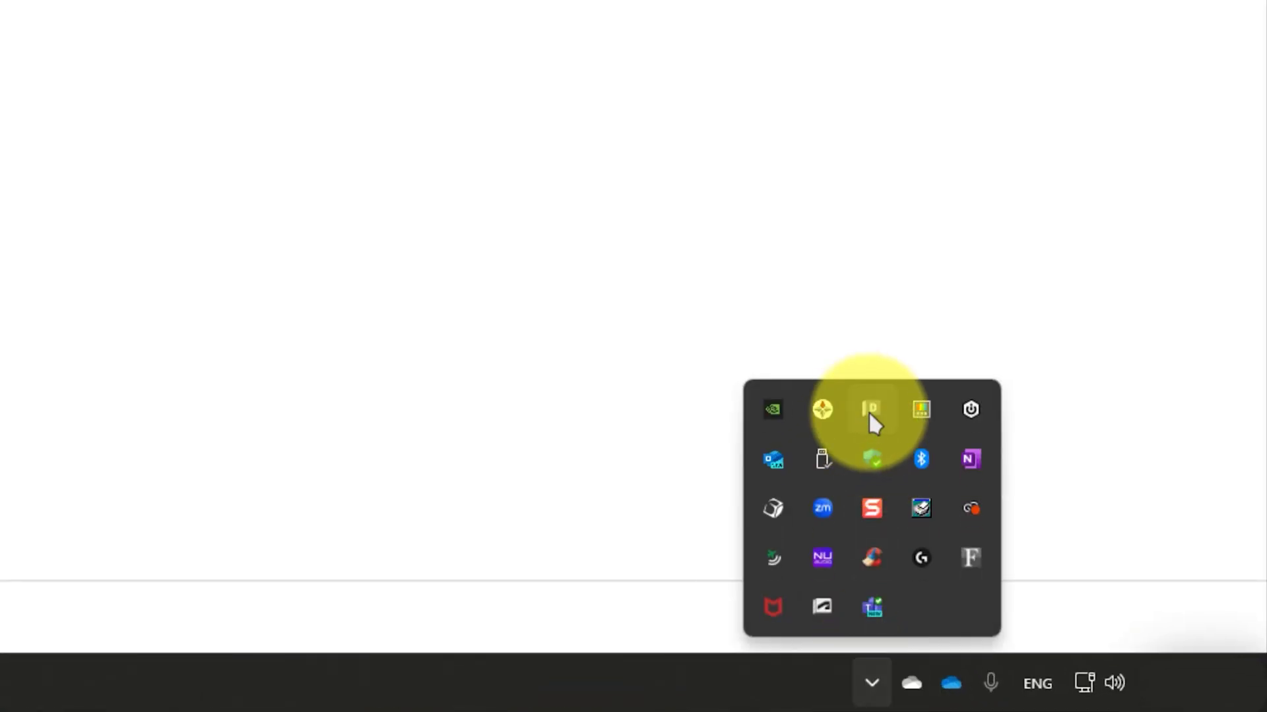
left_click(869, 421)
left_click(1231, 105)
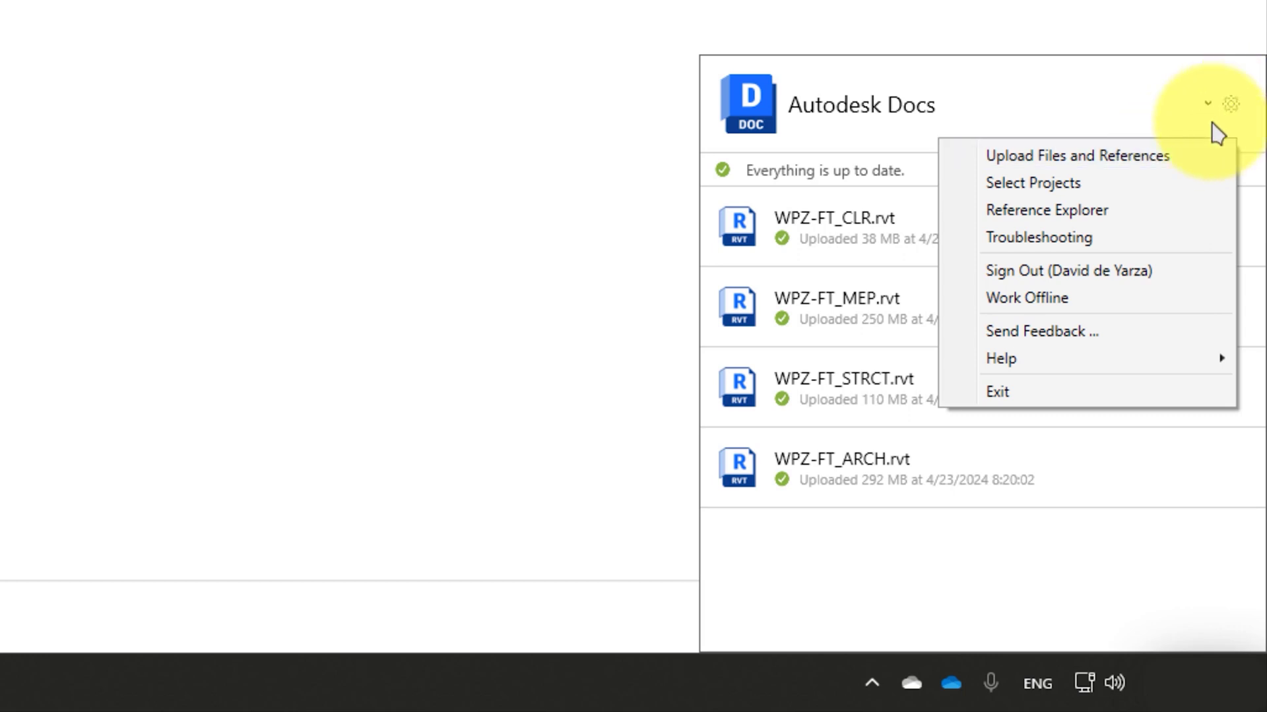
left_click(1111, 192)
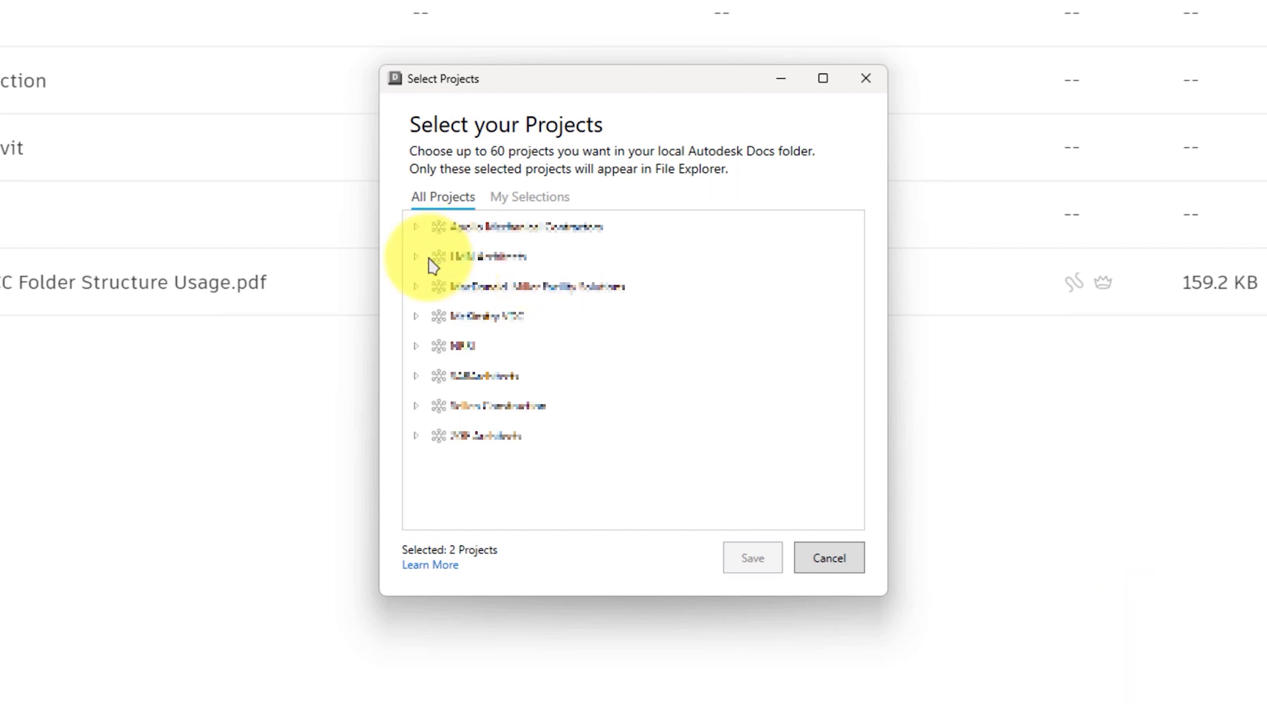
left_click(415, 405)
scroll(447, 511, "down", 8)
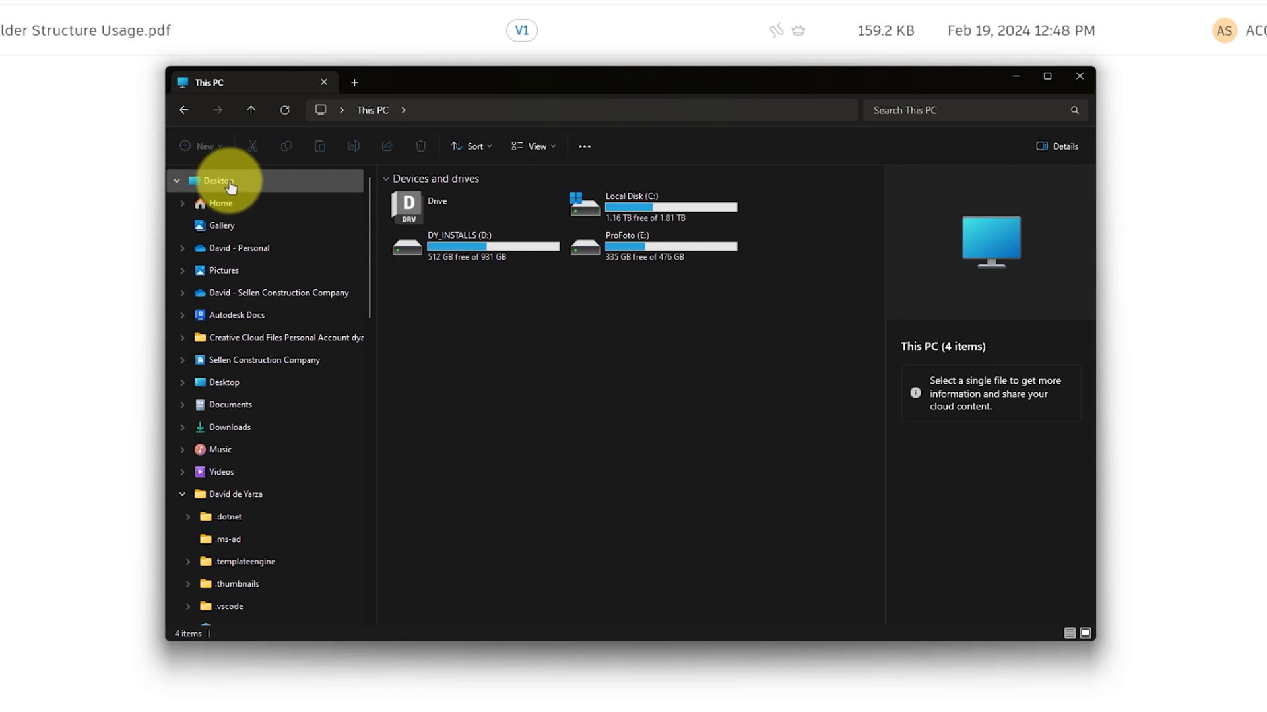
- Switch to File Explorer, open the Autodesk Docs folder, and check the local path in the Sellen Construction folder's properties
left_click(226, 180)
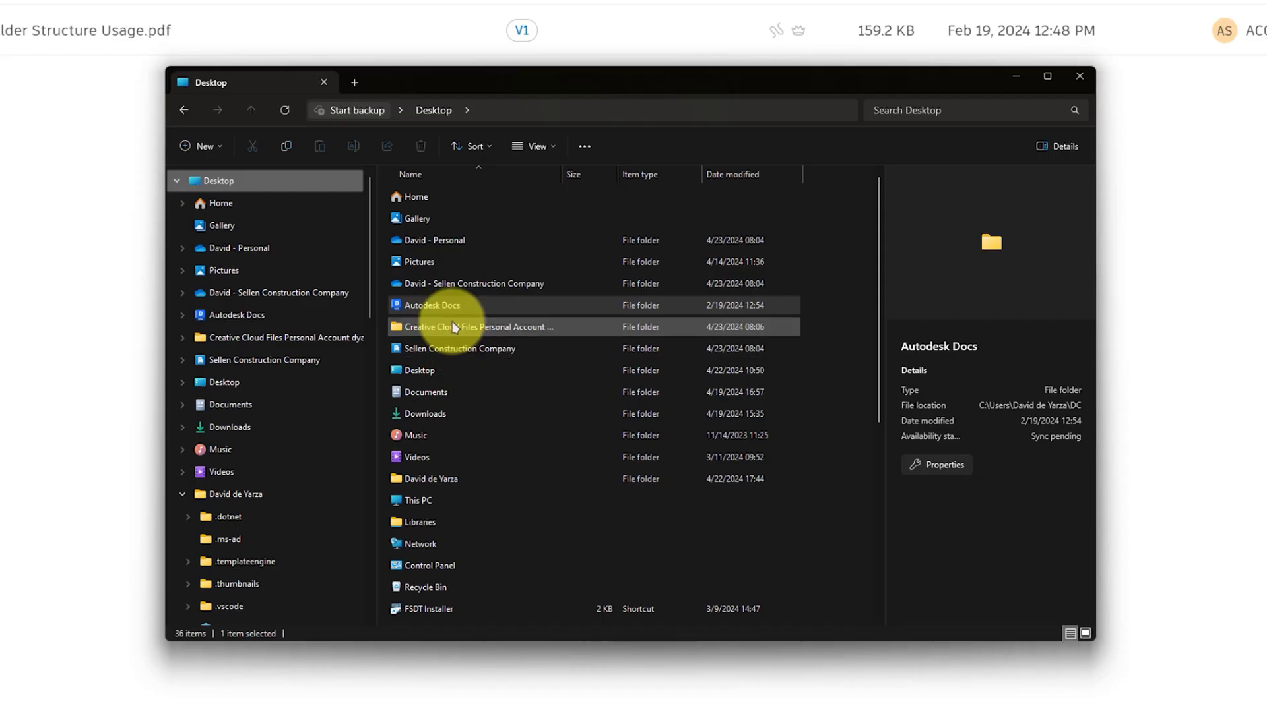
double_click(445, 306)
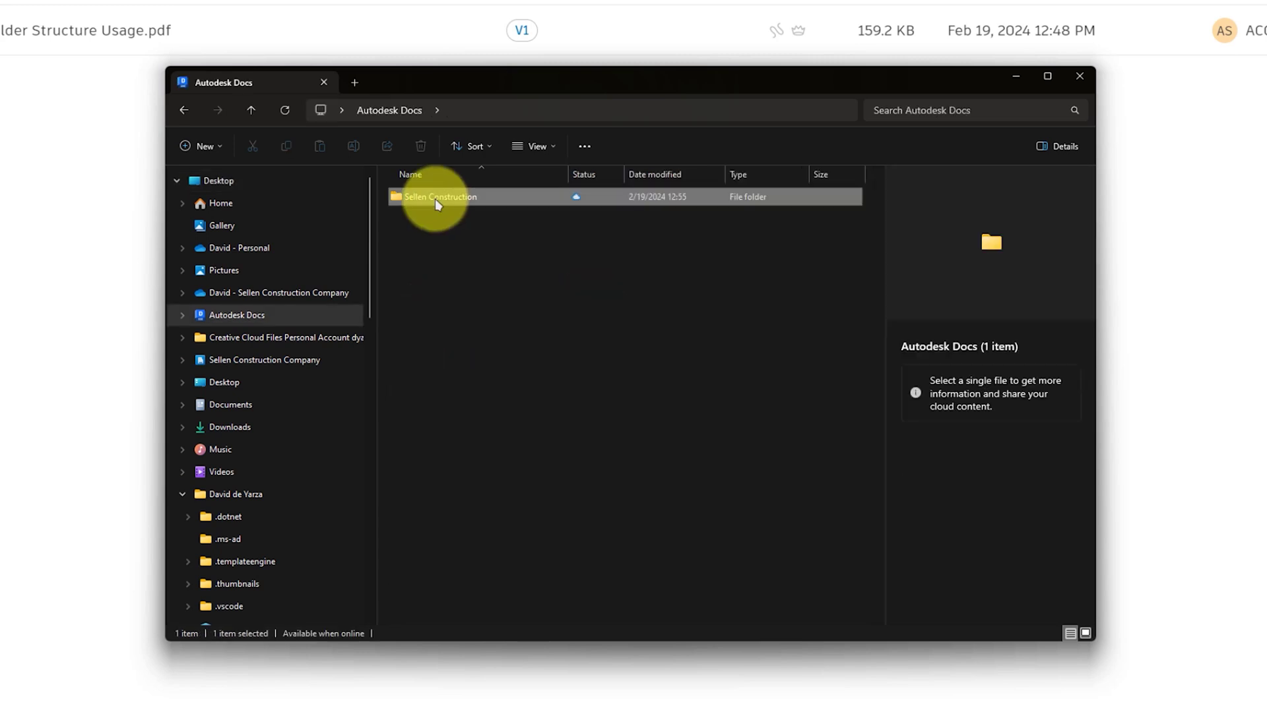
right_click(434, 200)
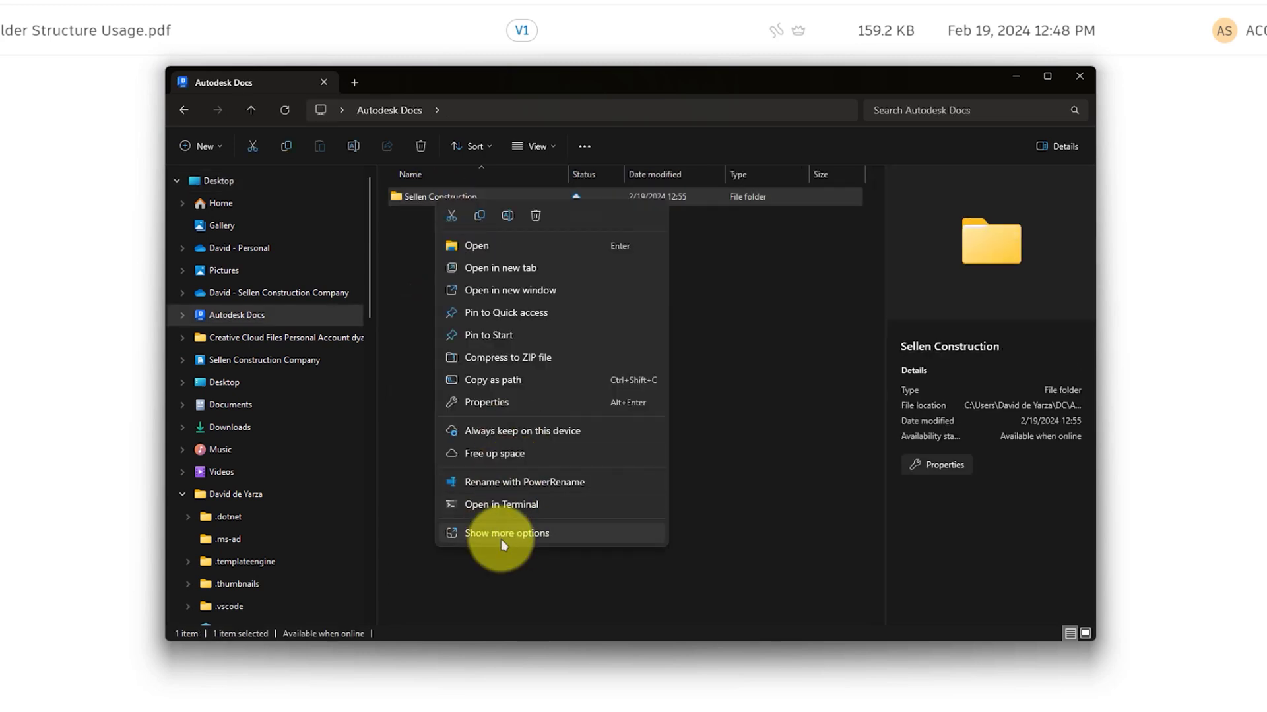
left_click(503, 402)
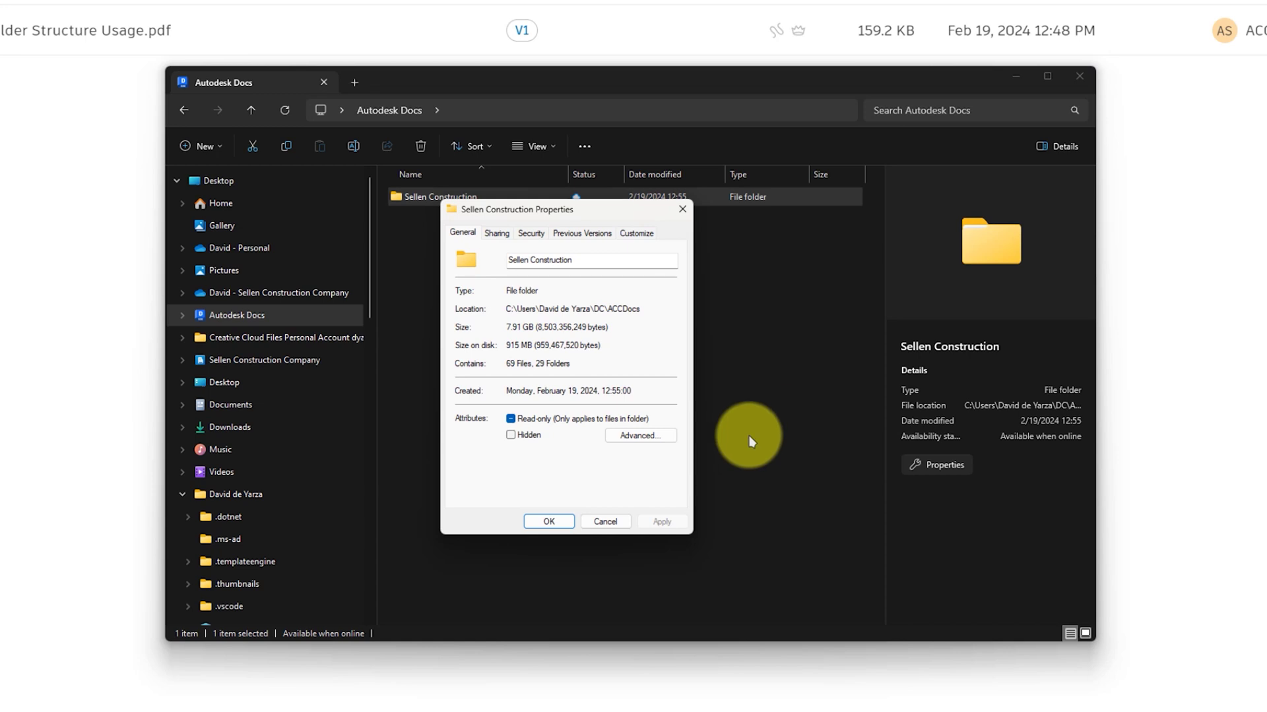
left_click_drag(506, 311, 570, 320)
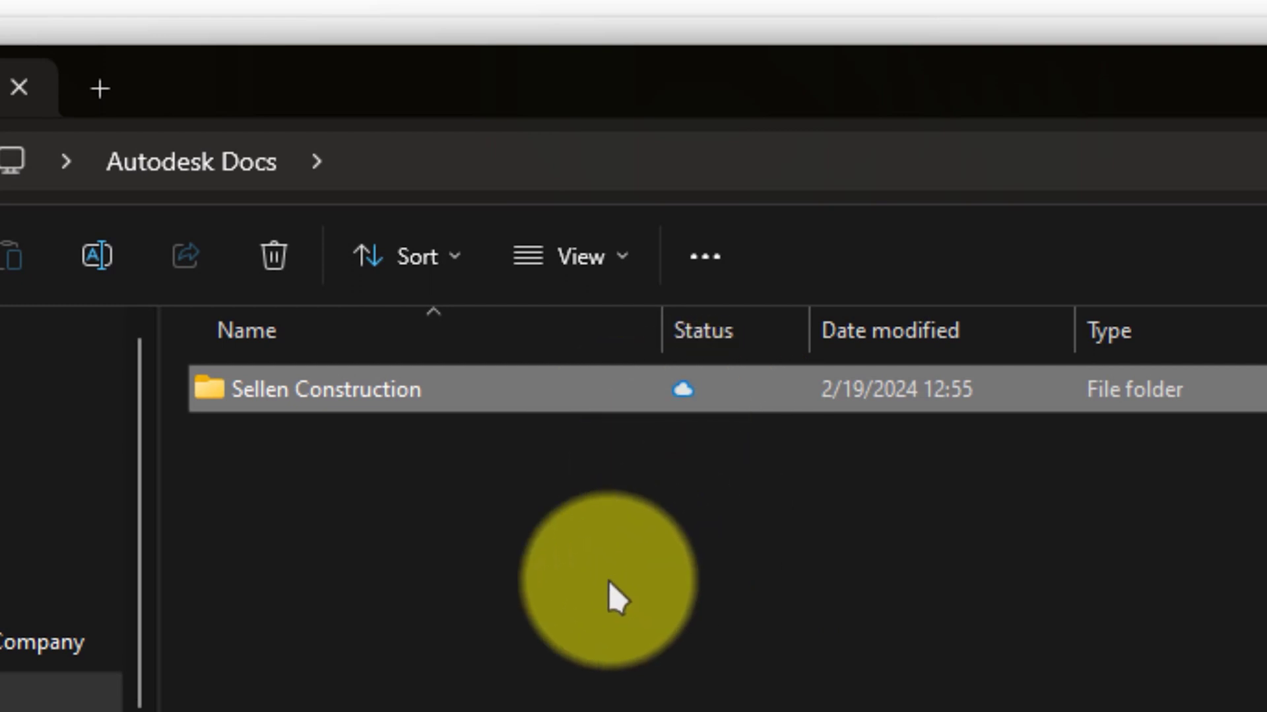
- Browse the synced Sellen Construction folder through VDC Sandbox, Project Files and 02_Design to the 01-DESIGN LINKS (Not C4R) files
double_click(296, 397)
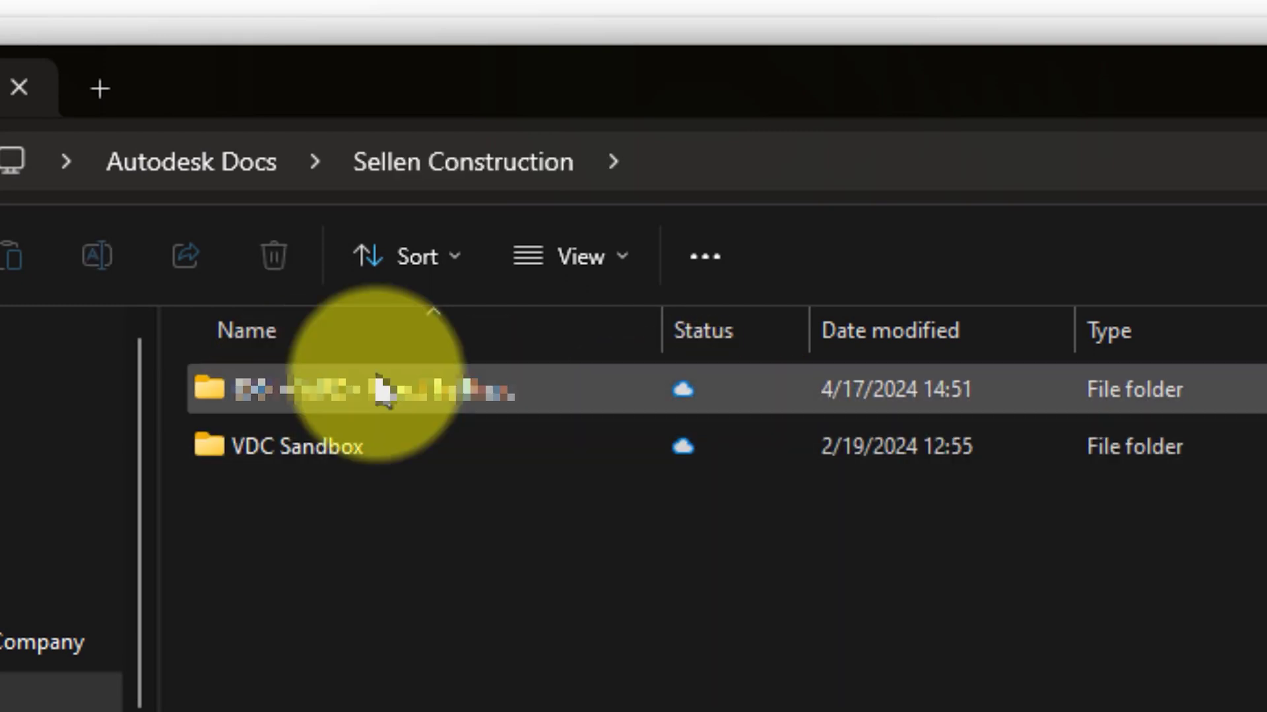
double_click(303, 459)
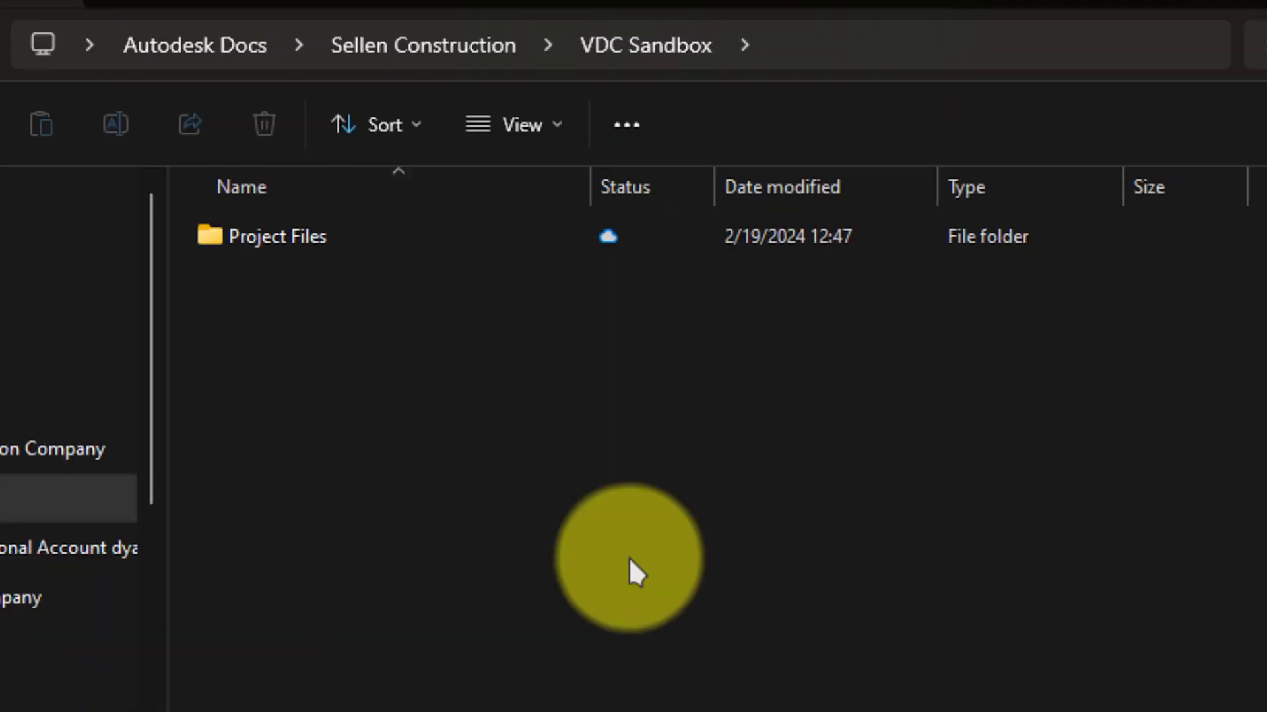
double_click(277, 237)
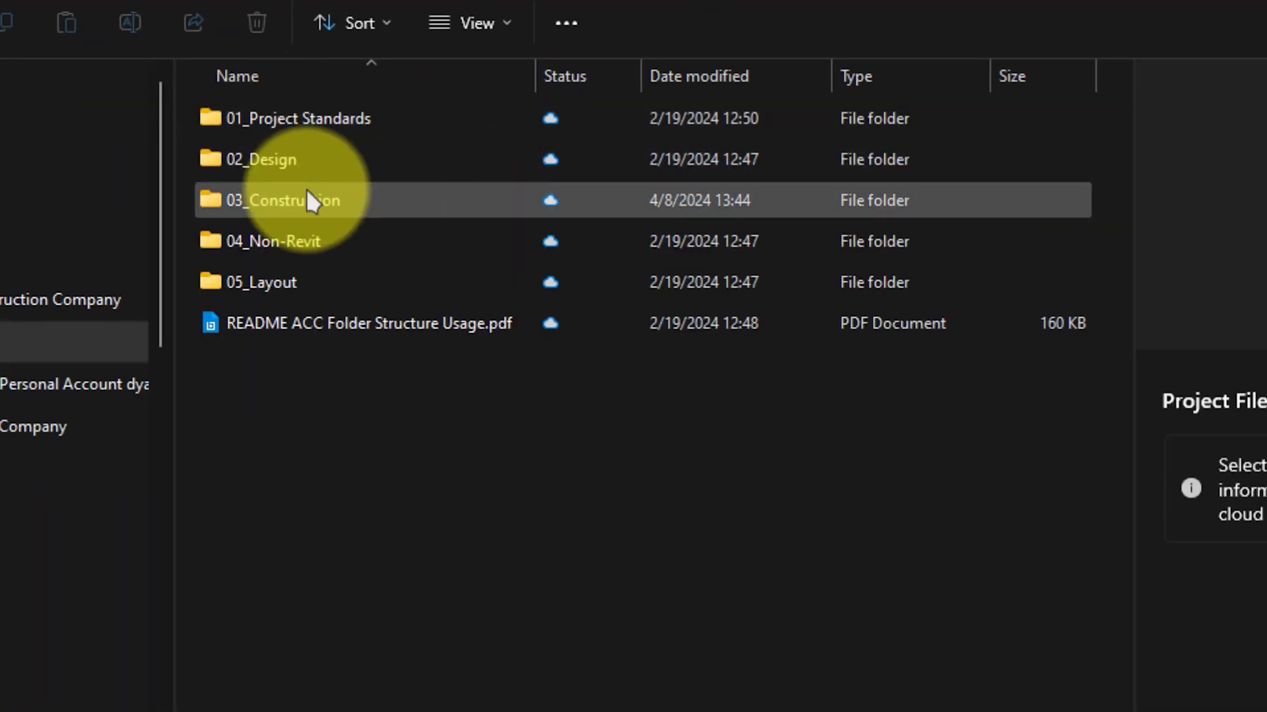
double_click(267, 160)
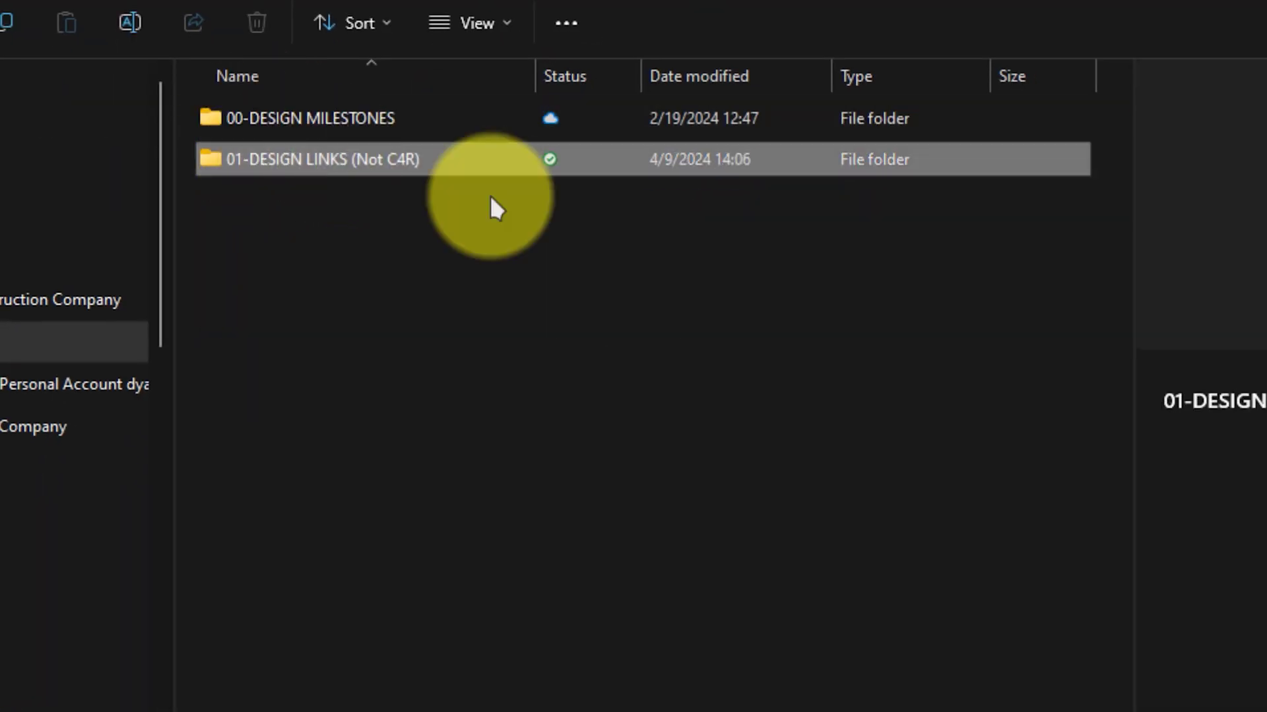
double_click(296, 162)
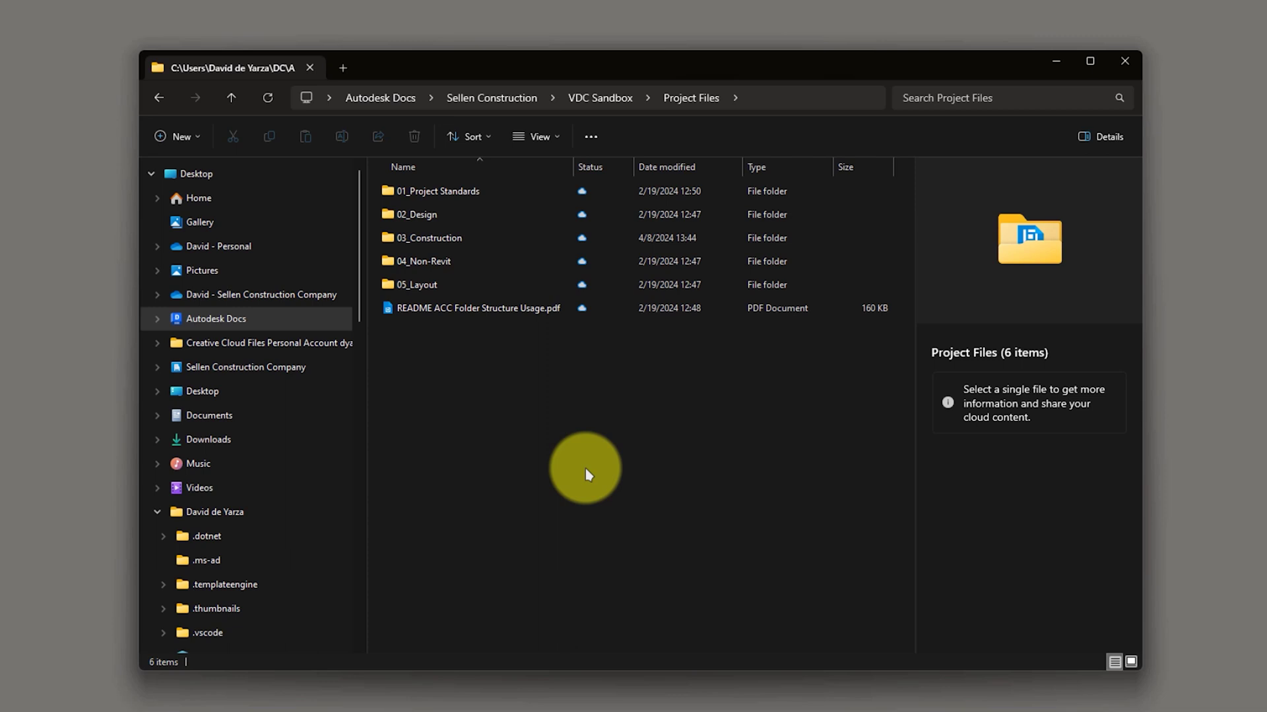
double_click(461, 214)
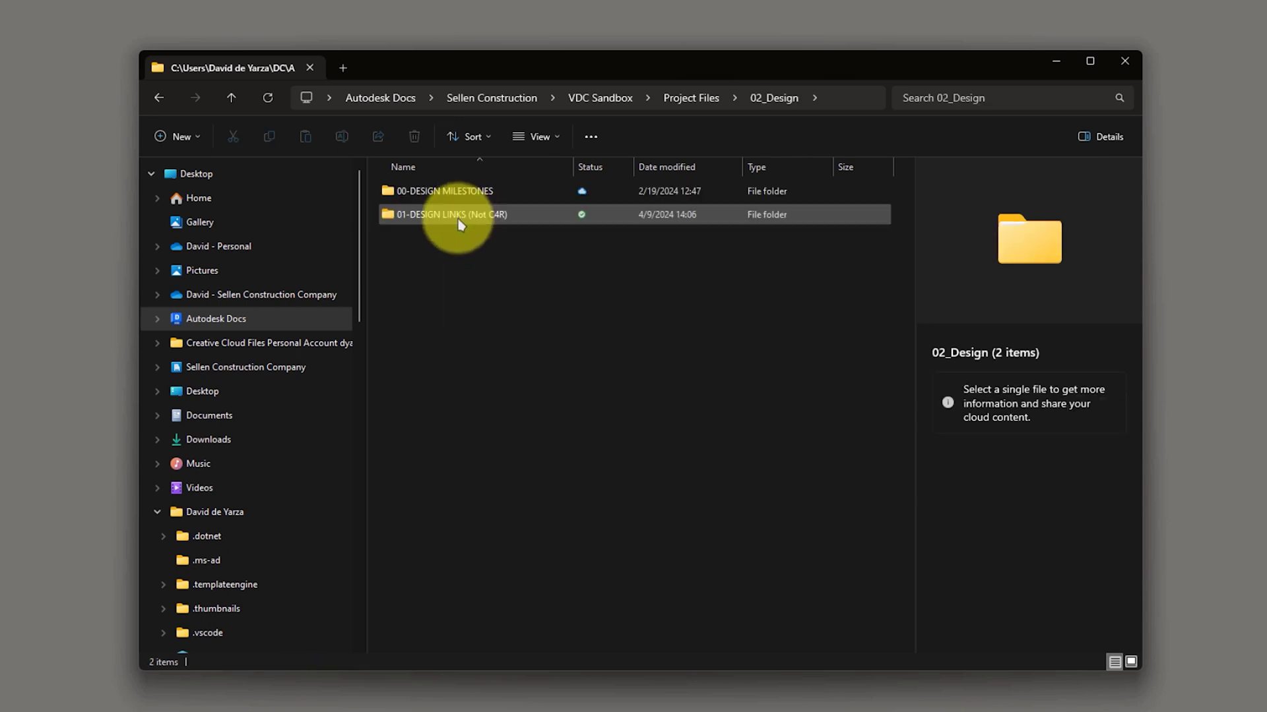
double_click(459, 218)
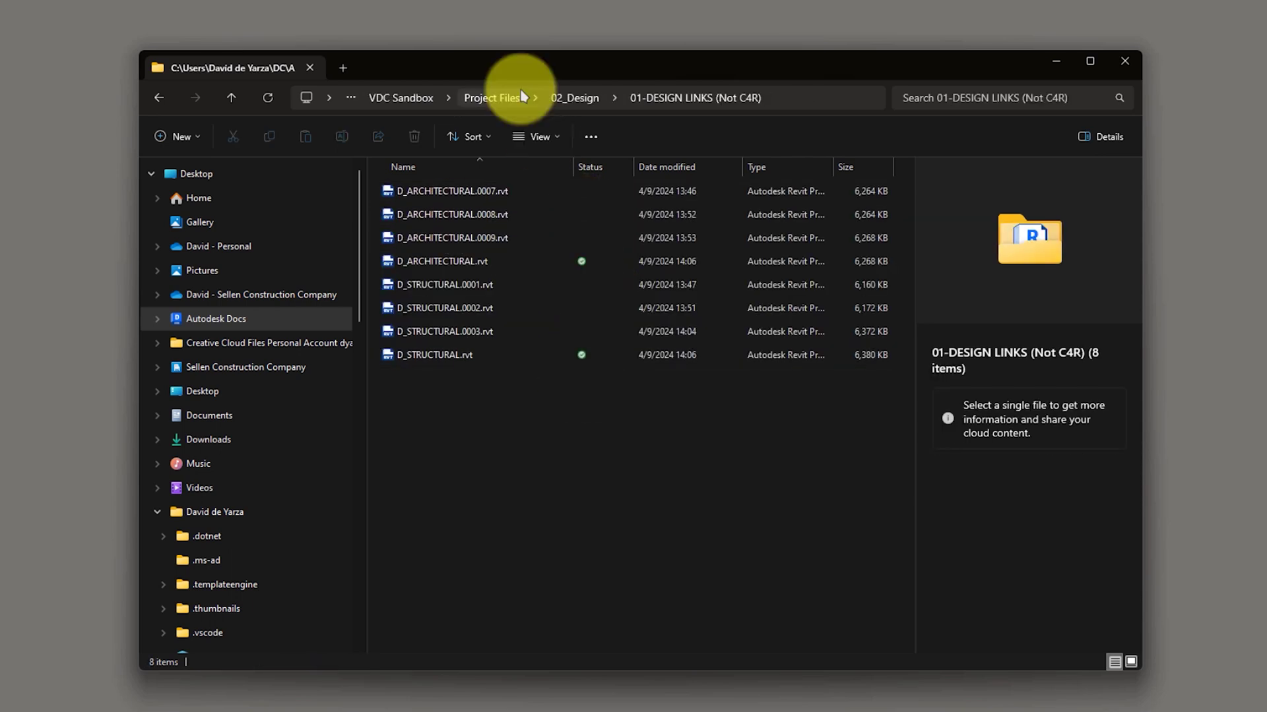
- Return to the Project Files folder and set the 04_Non-Revit folder to always keep on this device
left_click(507, 98)
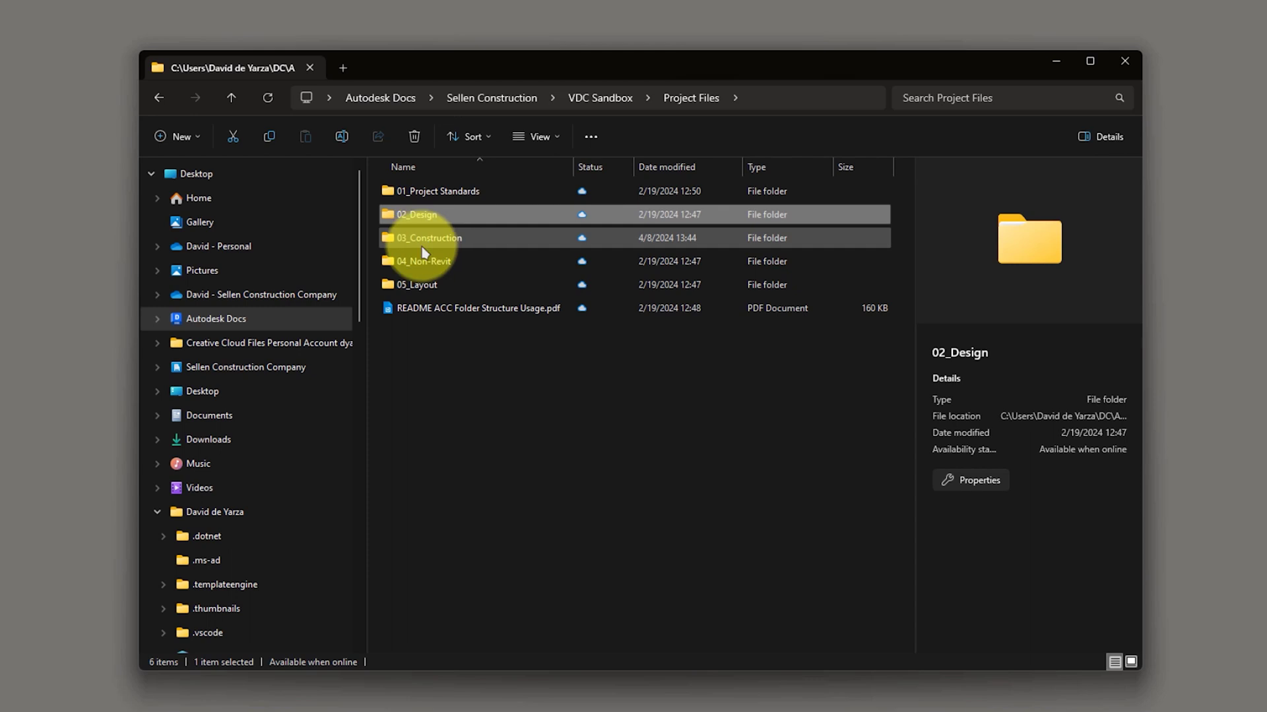
left_click(425, 264)
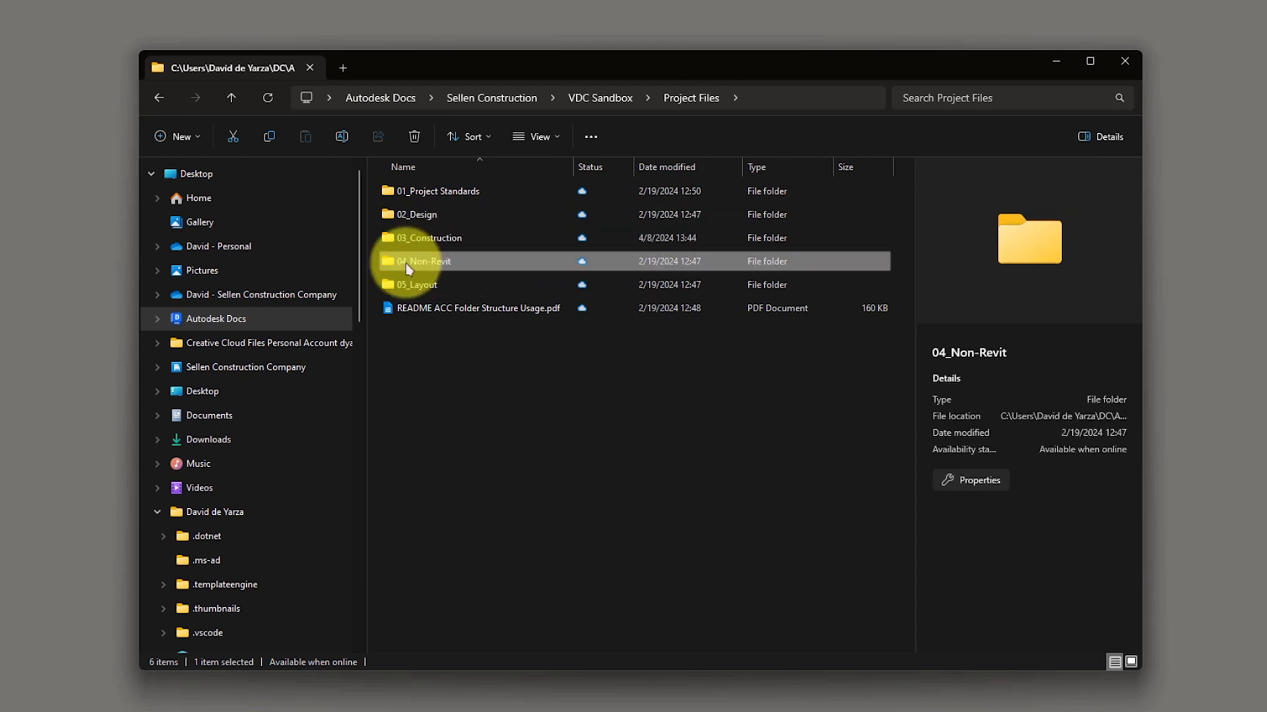
right_click(423, 263)
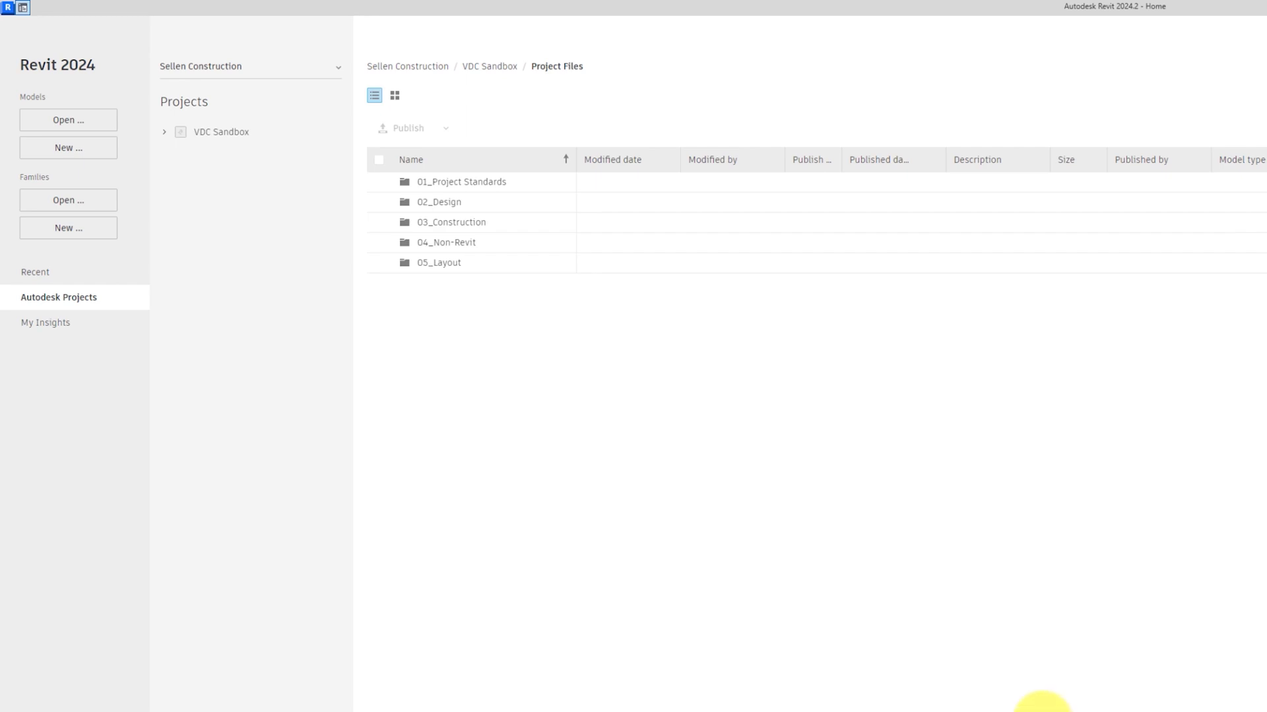
left_click(59, 122)
left_click(645, 363)
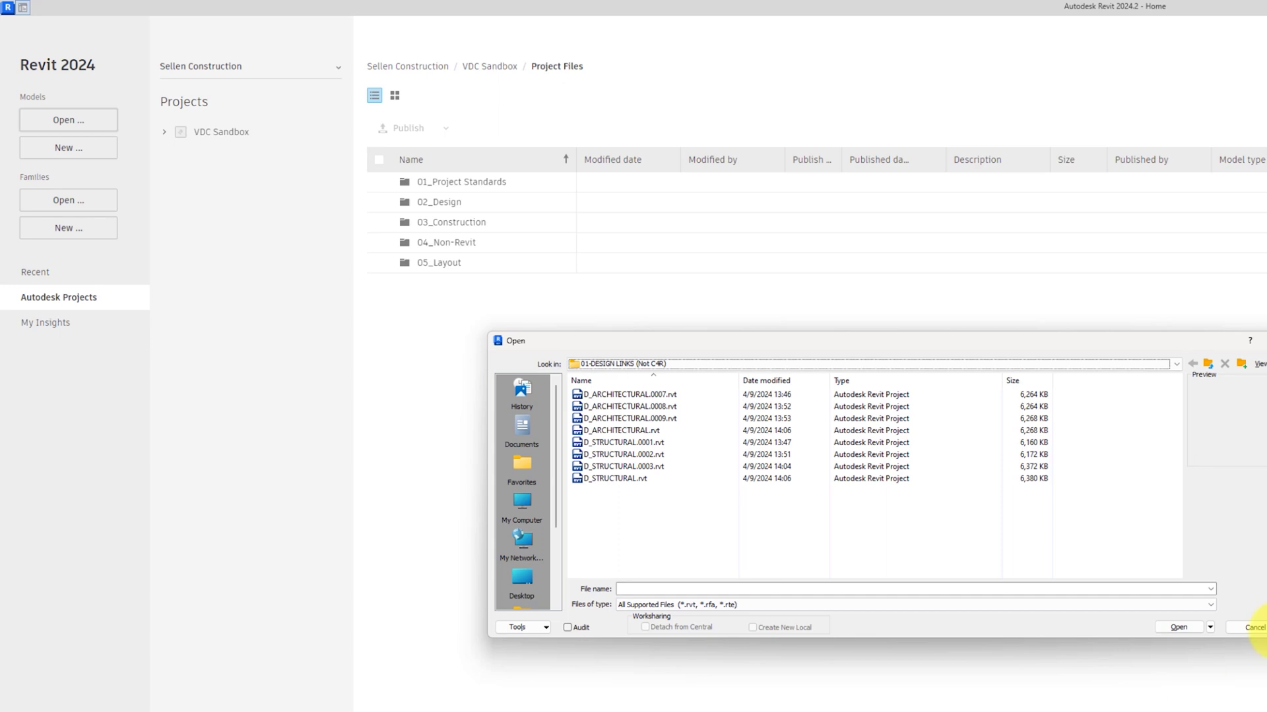
left_click(1236, 620)
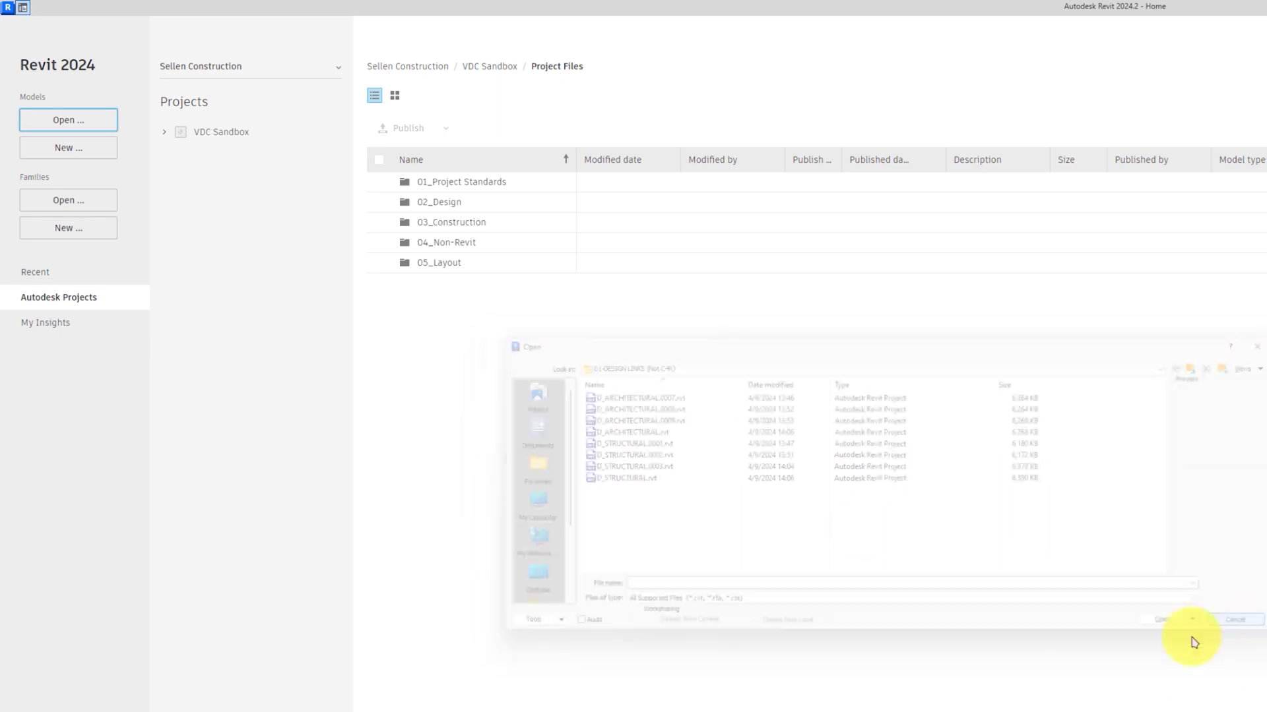
- In Revit, browse Autodesk Projects to the 03_Construction folder of the VDC Sandbox project
left_click(51, 300)
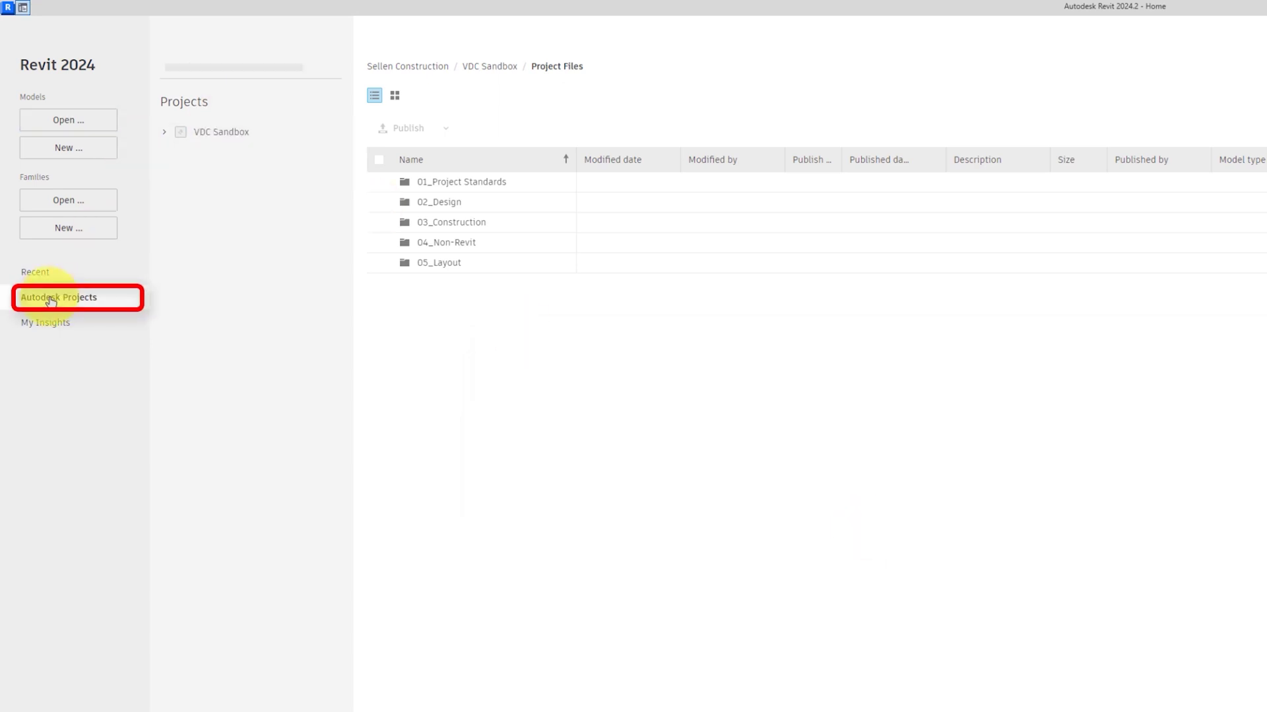
left_click(224, 133)
left_click(442, 183)
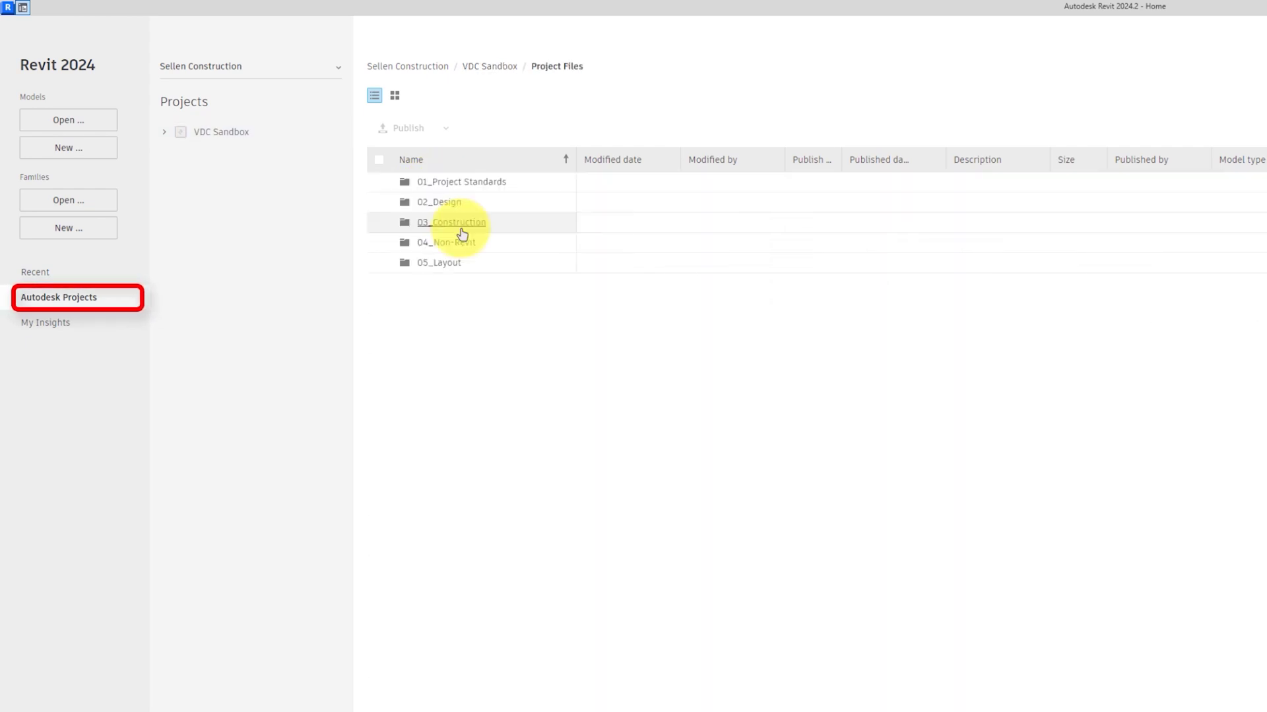
left_click(442, 224)
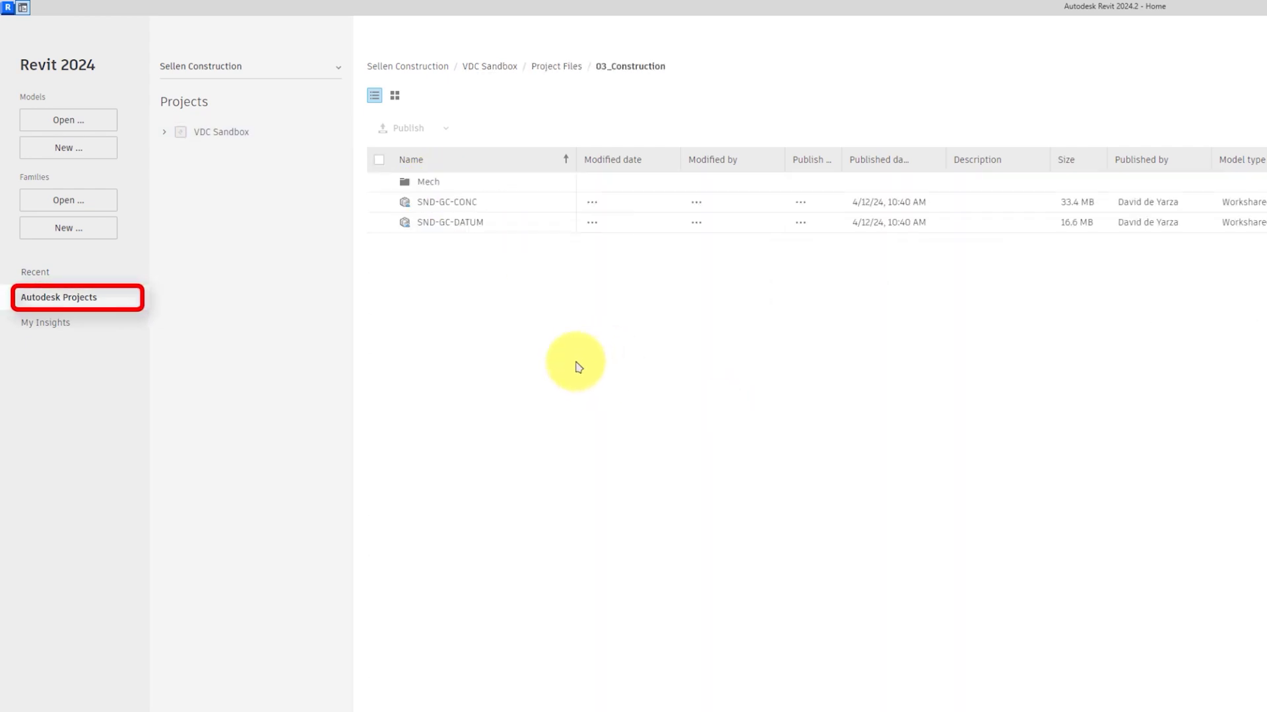
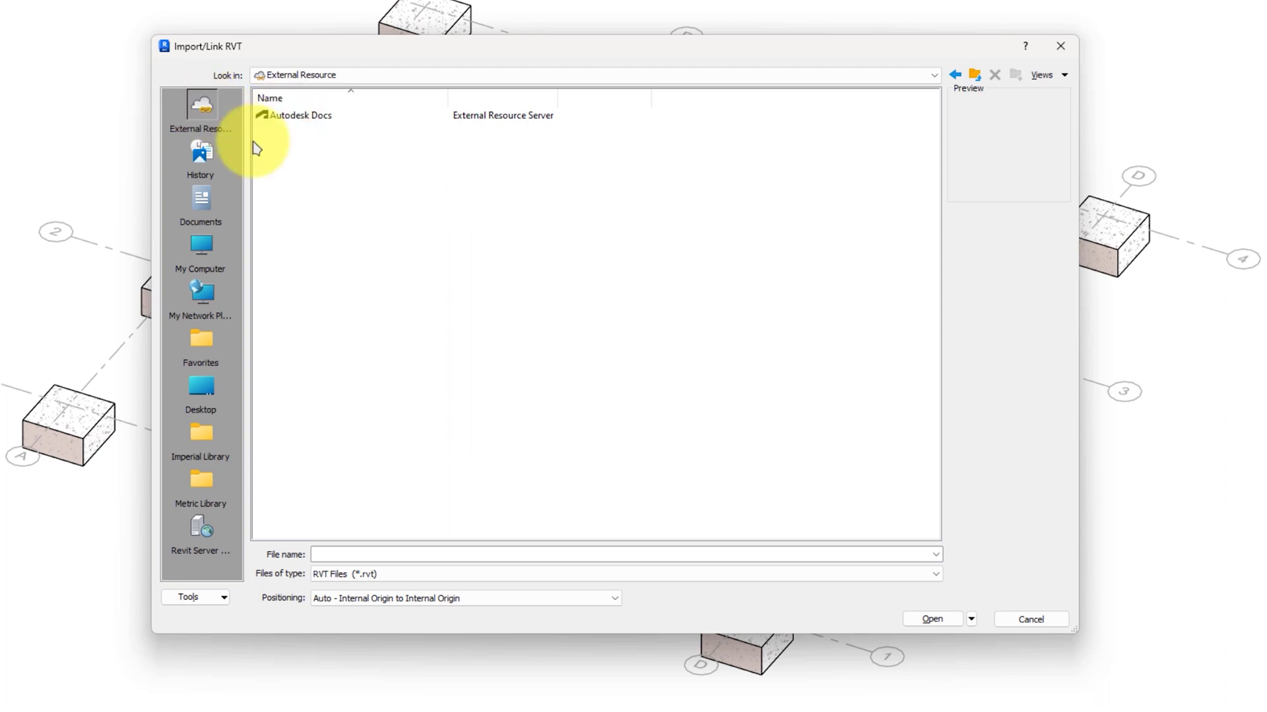
- Browse the Autodesk Docs external resource to 01-DESIGN LINKS (Not C4R) for linking, and compare it with the folder in File Explorer
double_click(293, 116)
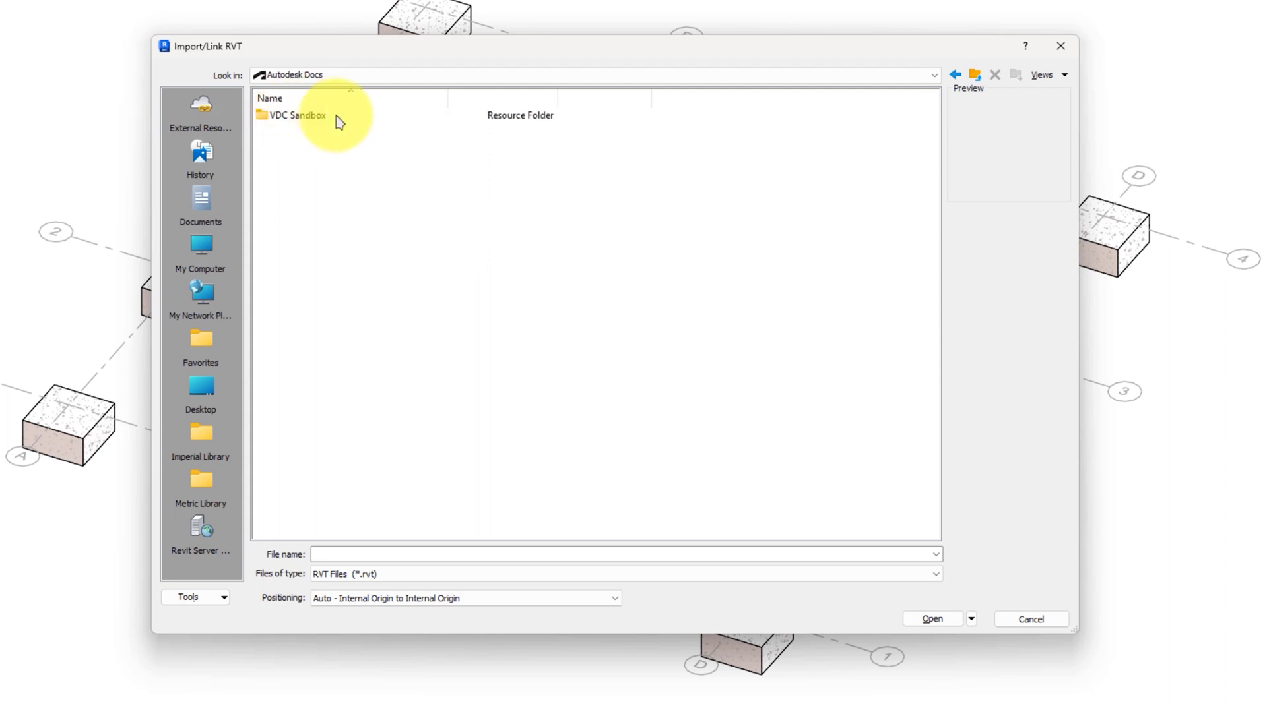
double_click(295, 119)
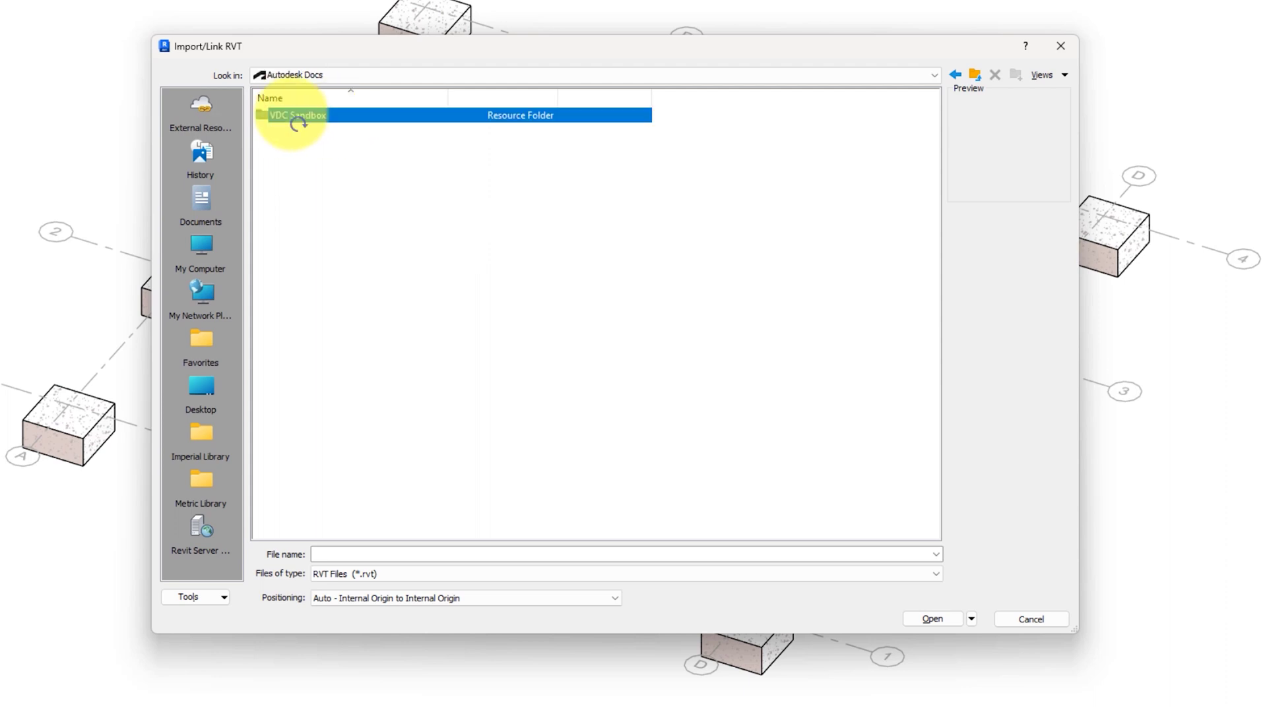
left_click(294, 118)
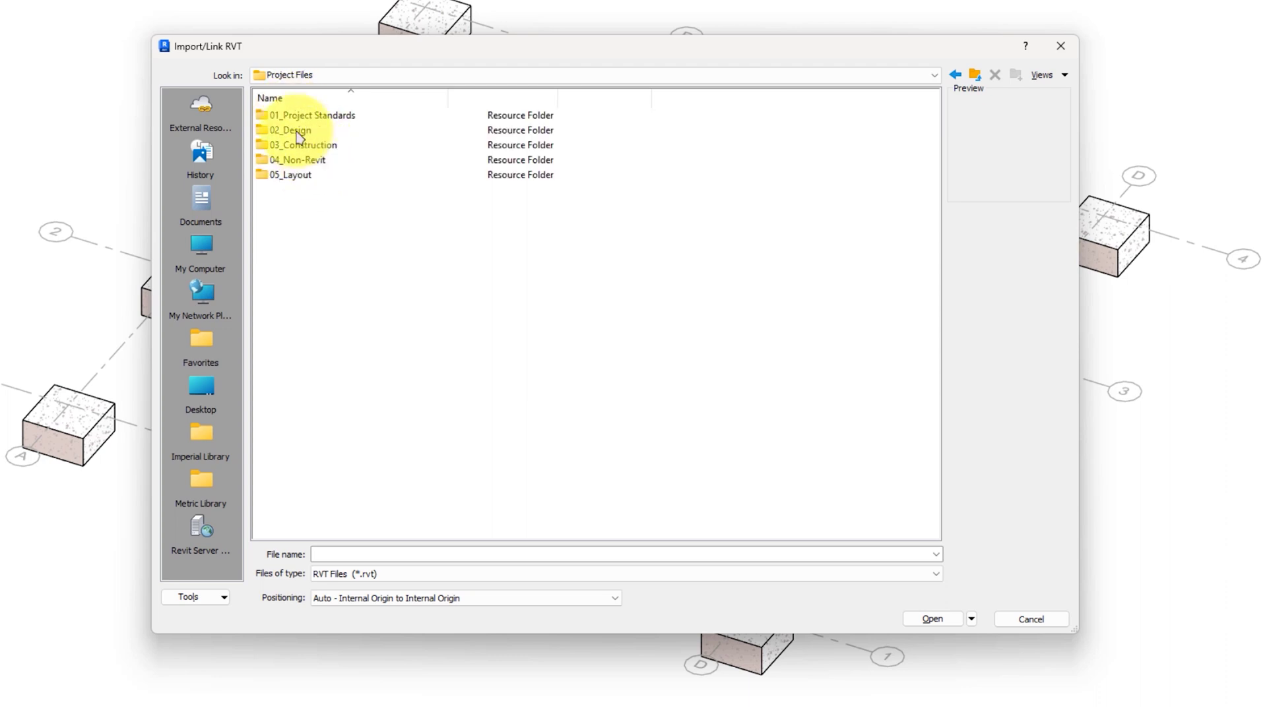
double_click(296, 132)
double_click(316, 131)
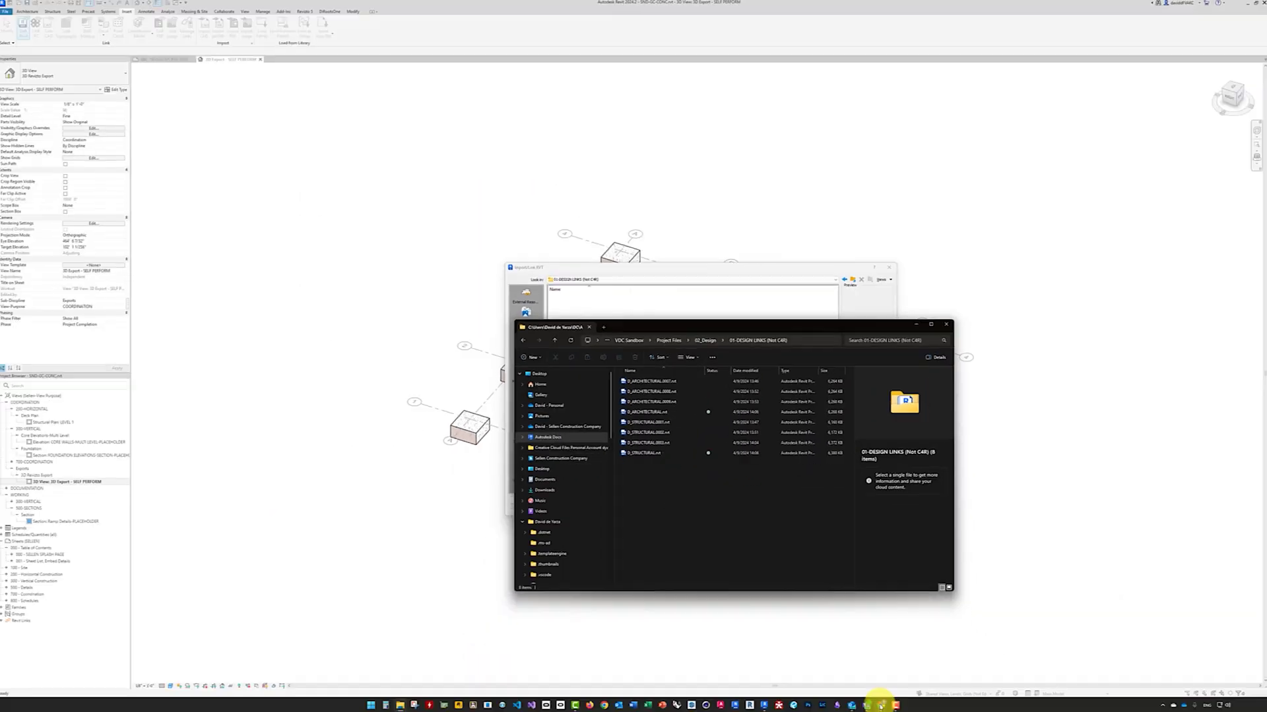
left_click(882, 703)
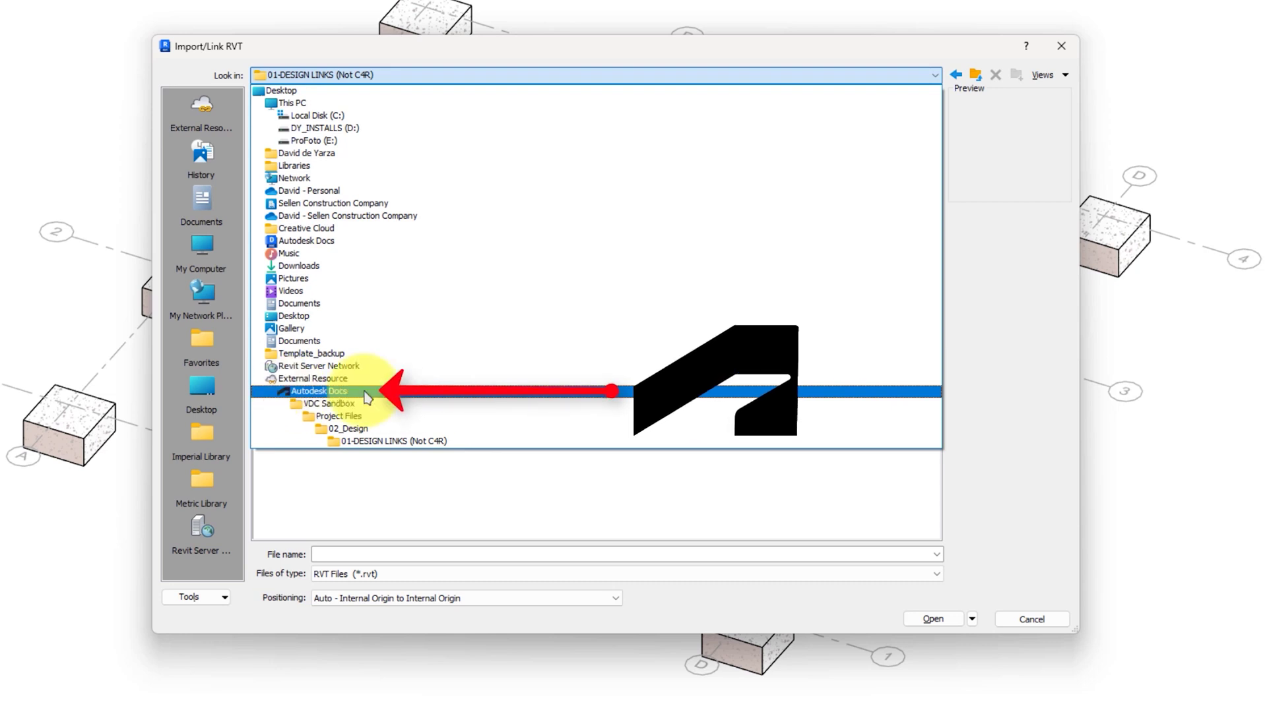
- Point the Revit link dialog to the synced Autodesk Docs folder's 01-DESIGN LINKS (Not C4R) within VDC Sandbox, and compare it with File Explorer
left_click(337, 245)
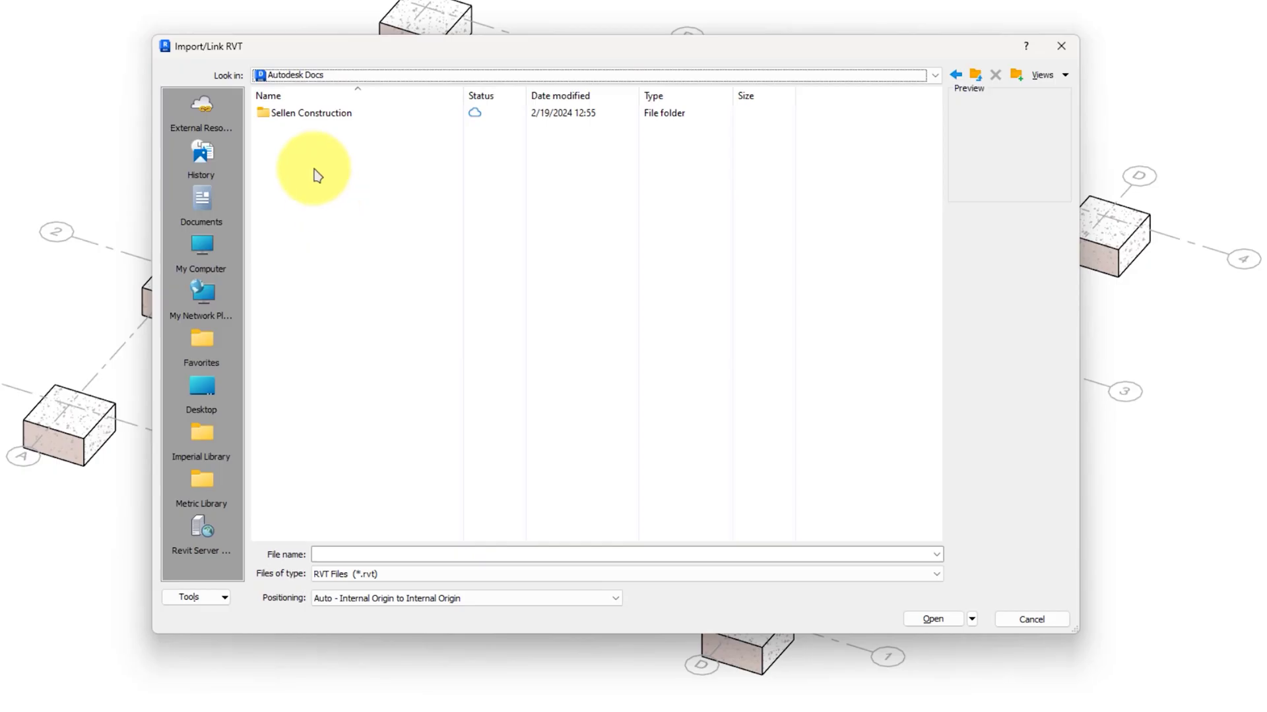
double_click(310, 112)
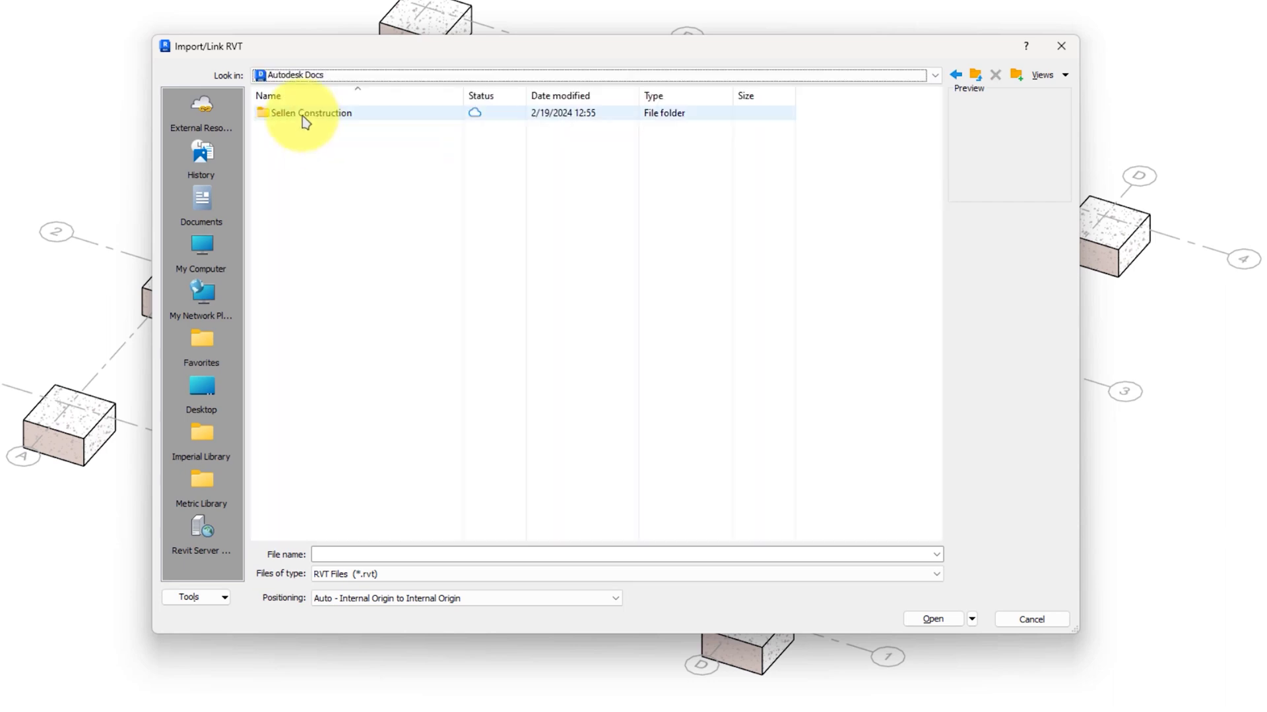
double_click(307, 115)
double_click(305, 129)
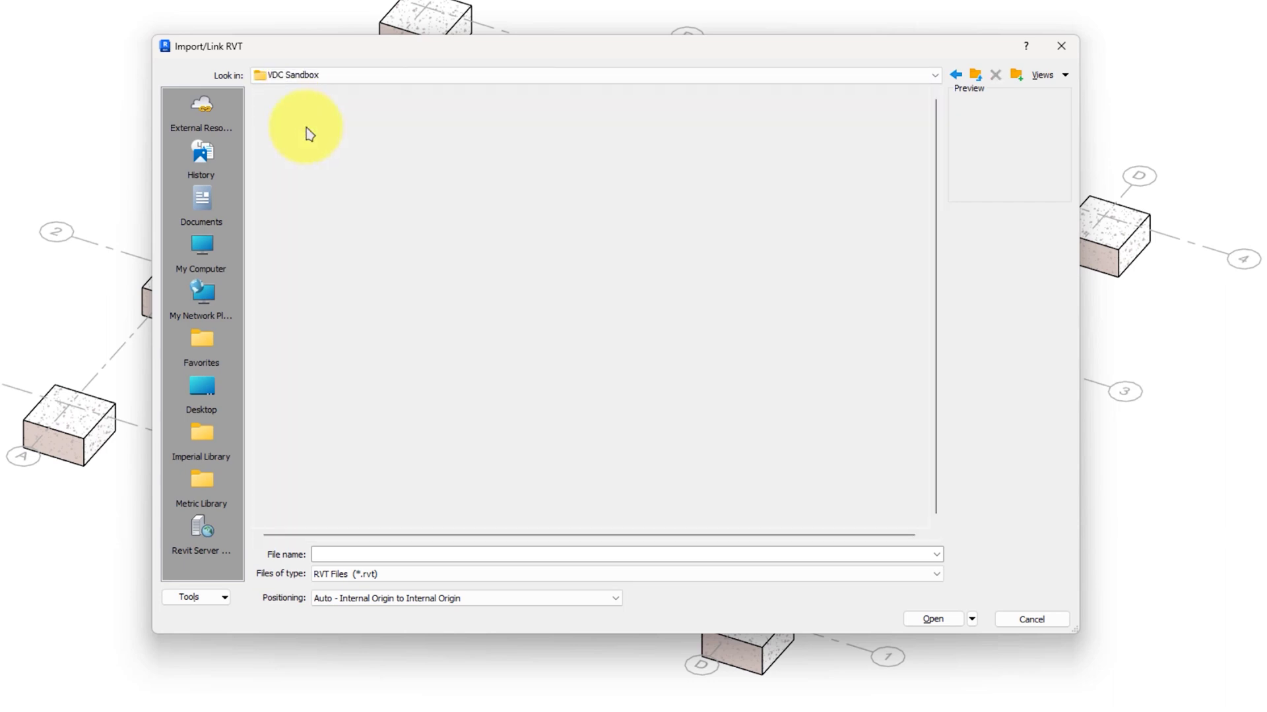
double_click(302, 115)
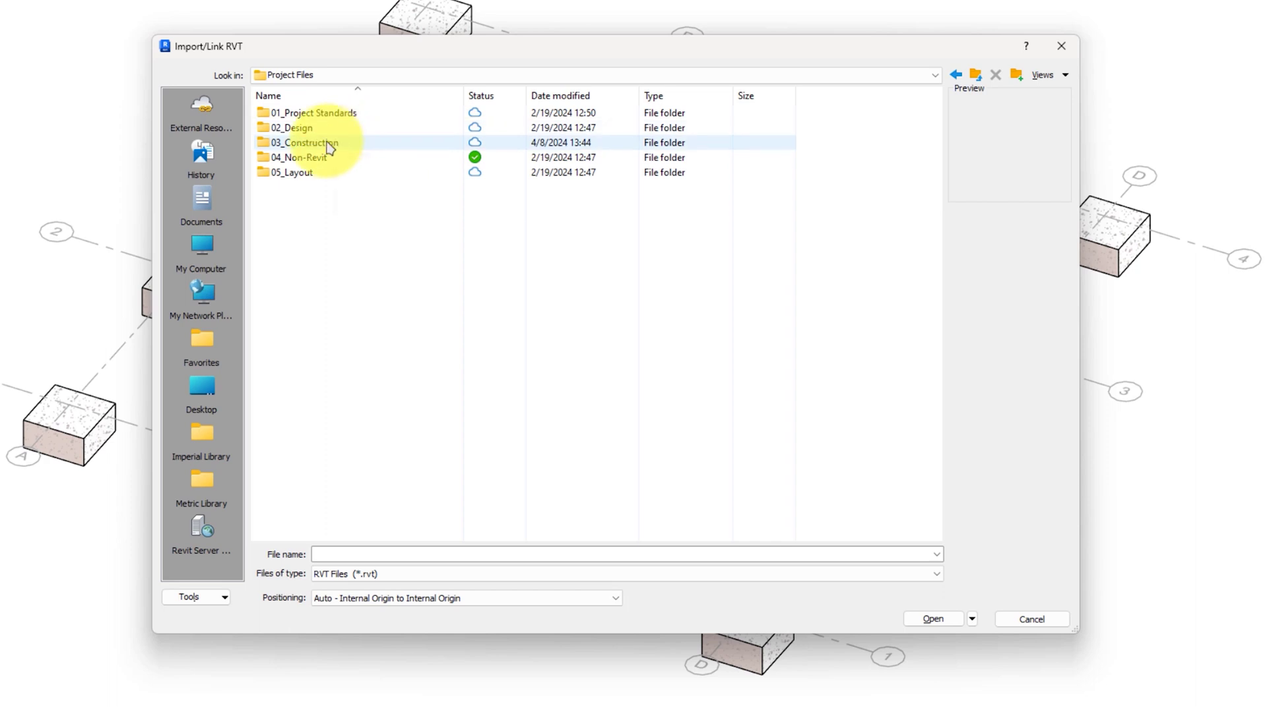
double_click(298, 128)
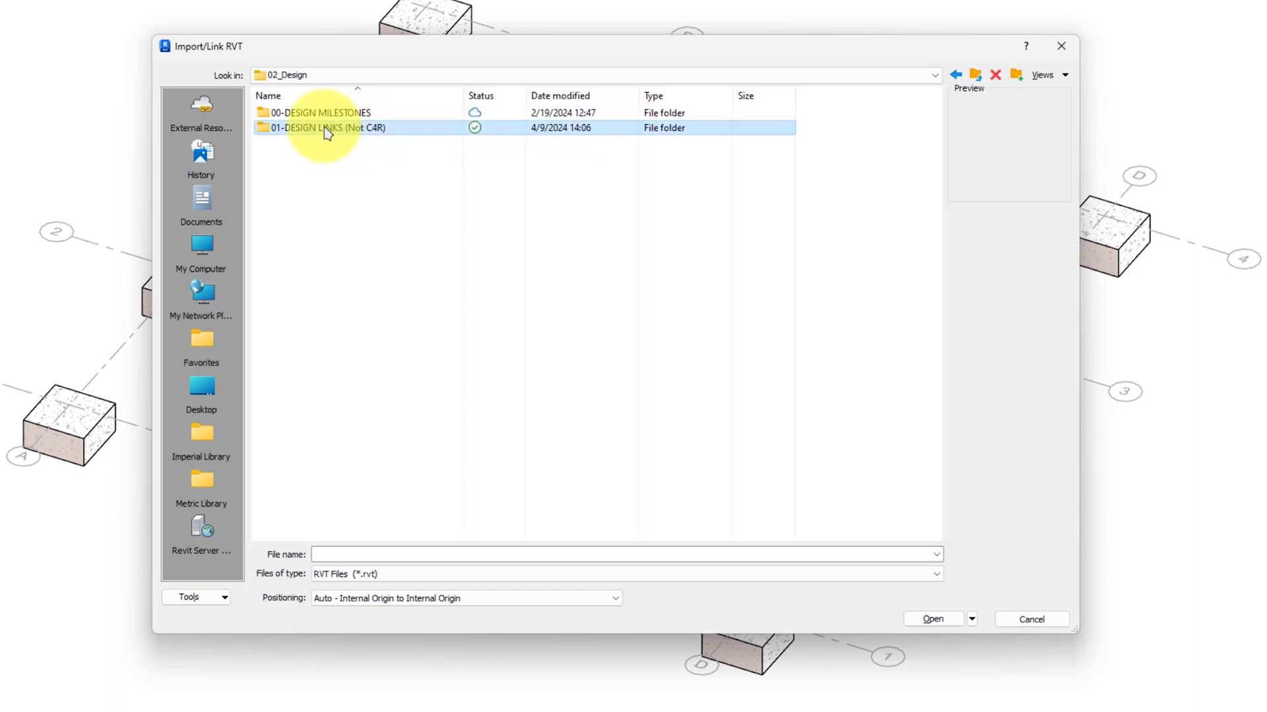
double_click(326, 129)
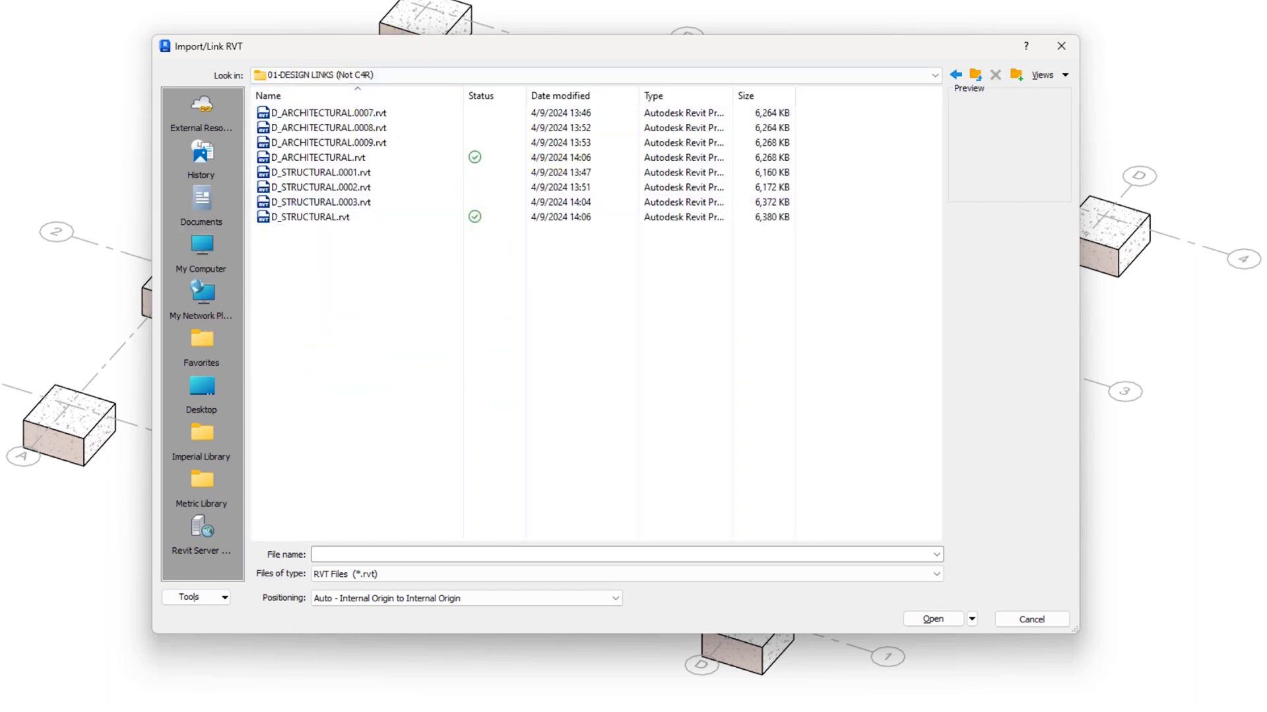
key("alt+Tab")
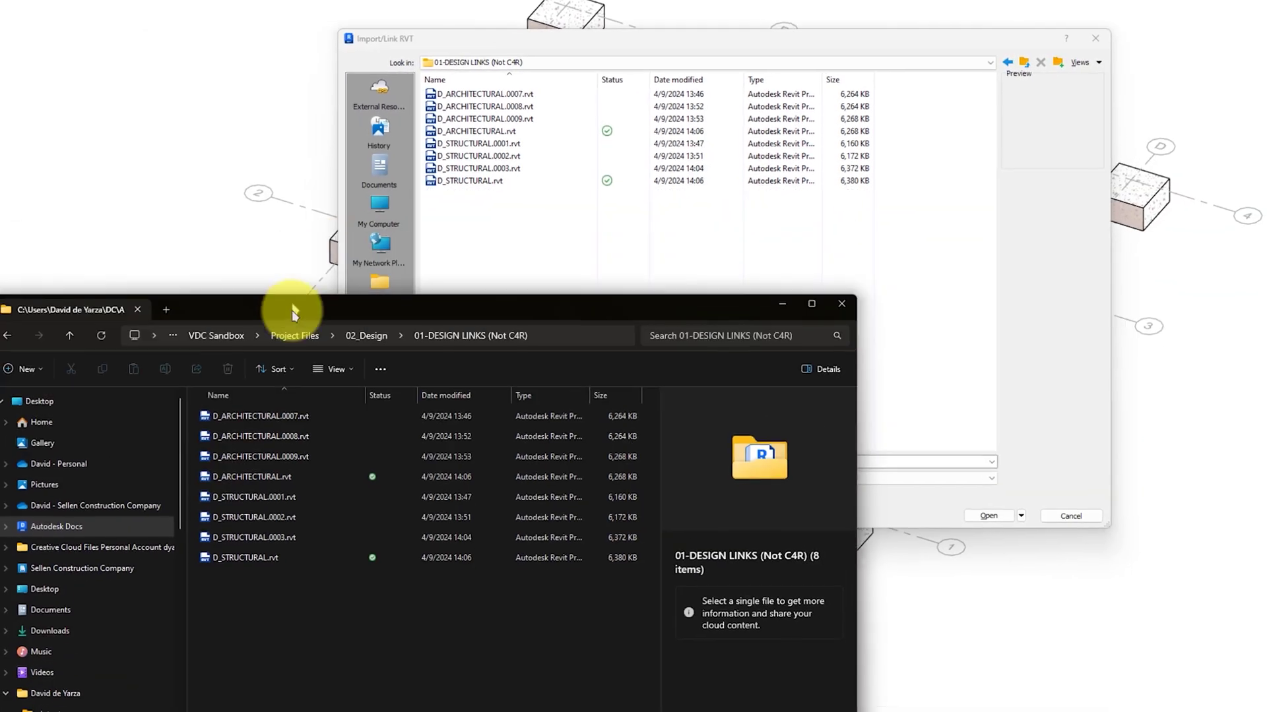